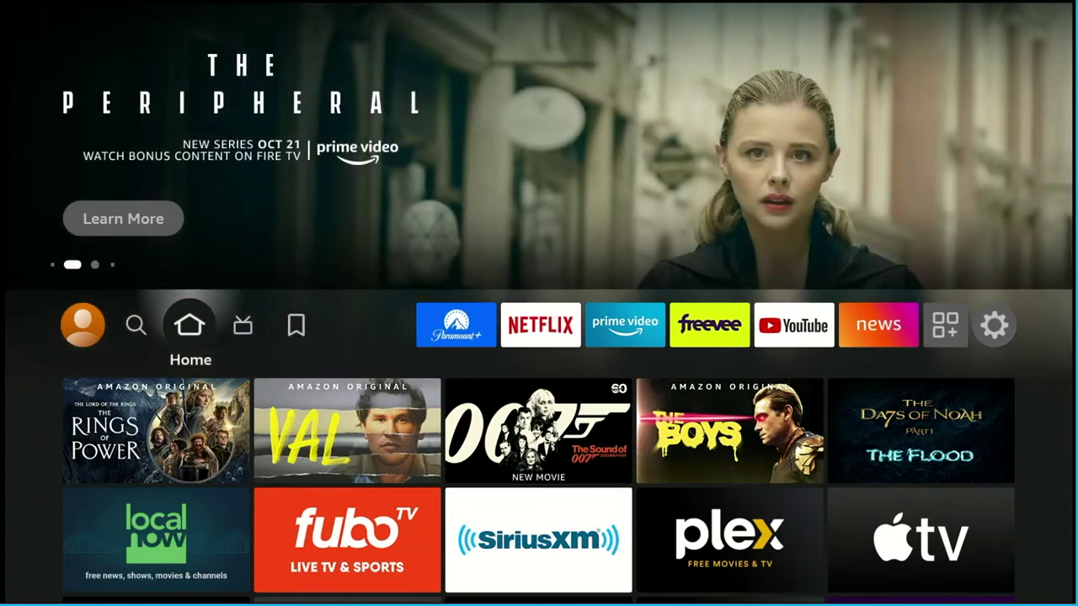
# Look through the home screen's content rows and the Recently Used Apps as far as Comedy Central, and return to Home.
pyautogui.press('Down')
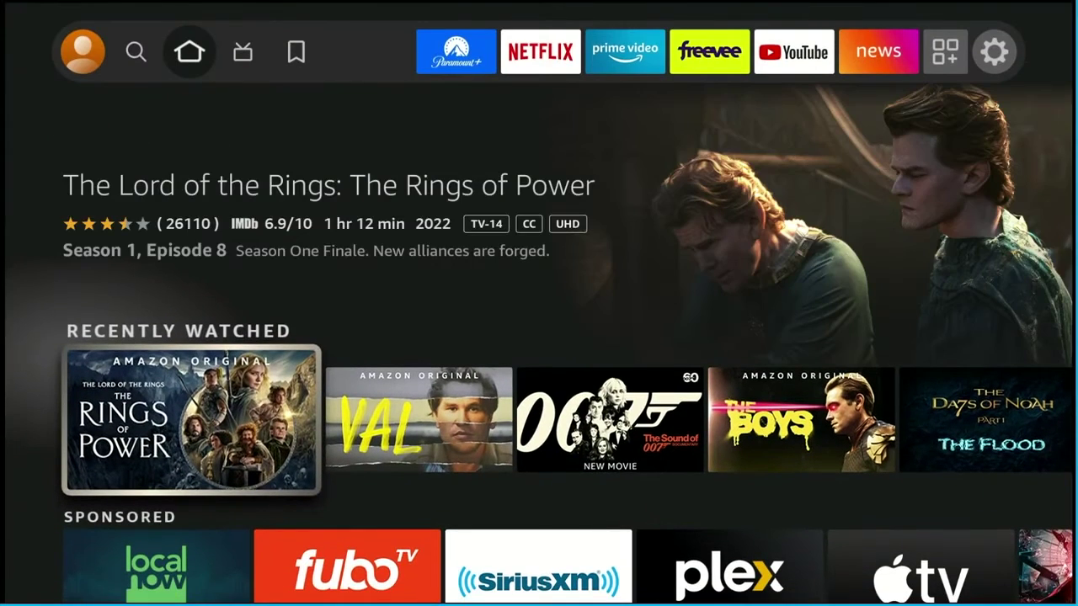
pyautogui.press('Down')
pyautogui.press('Down')
pyautogui.press('Down')
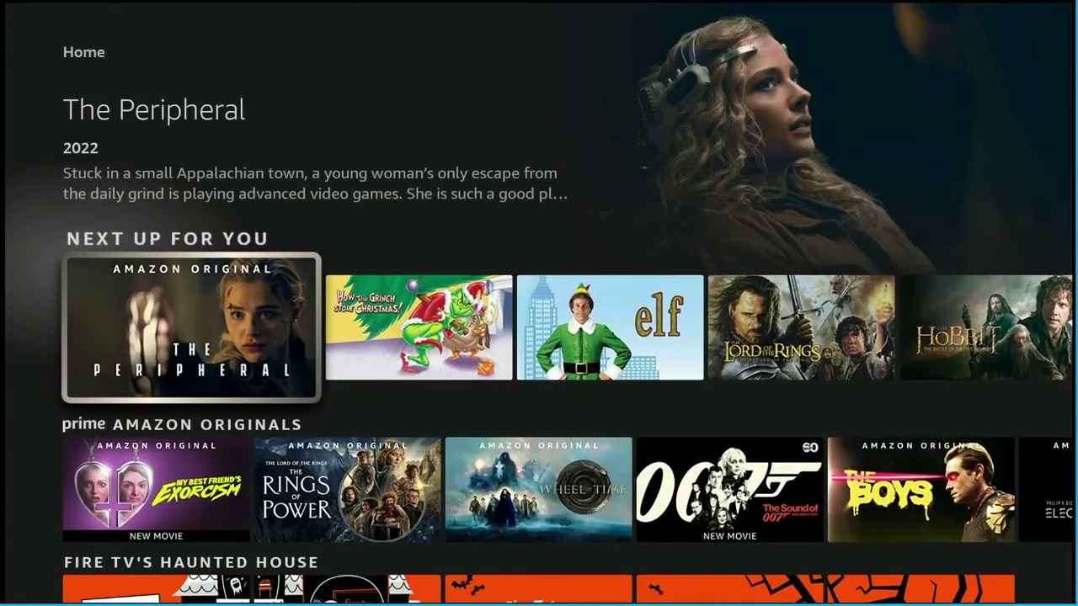
pyautogui.press('Up')
pyautogui.press('Right')
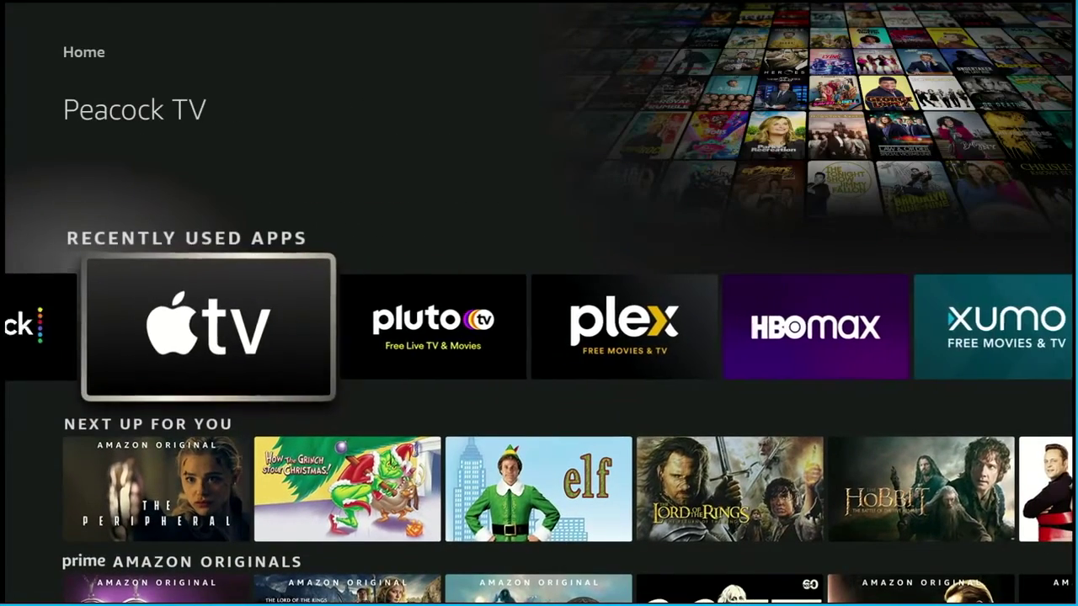
pyautogui.press('Right')
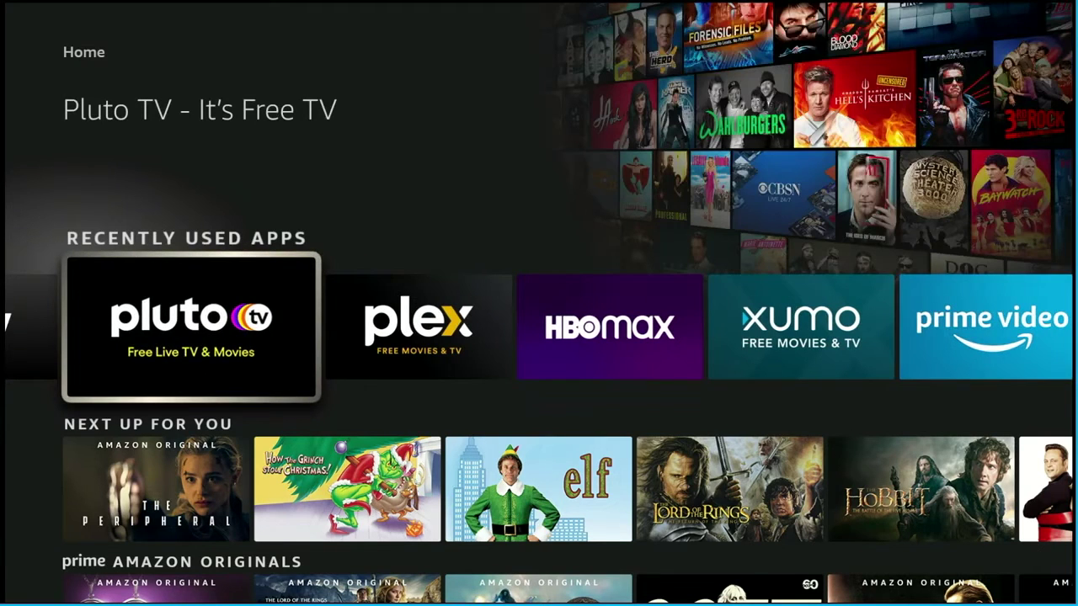
pyautogui.press('Right')
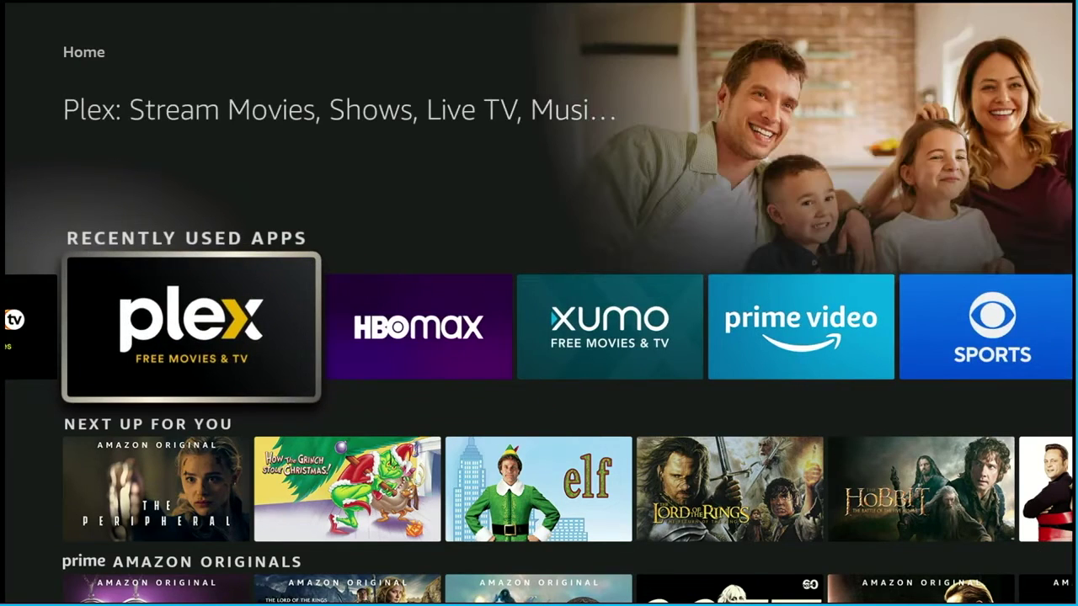
pyautogui.press('Right')
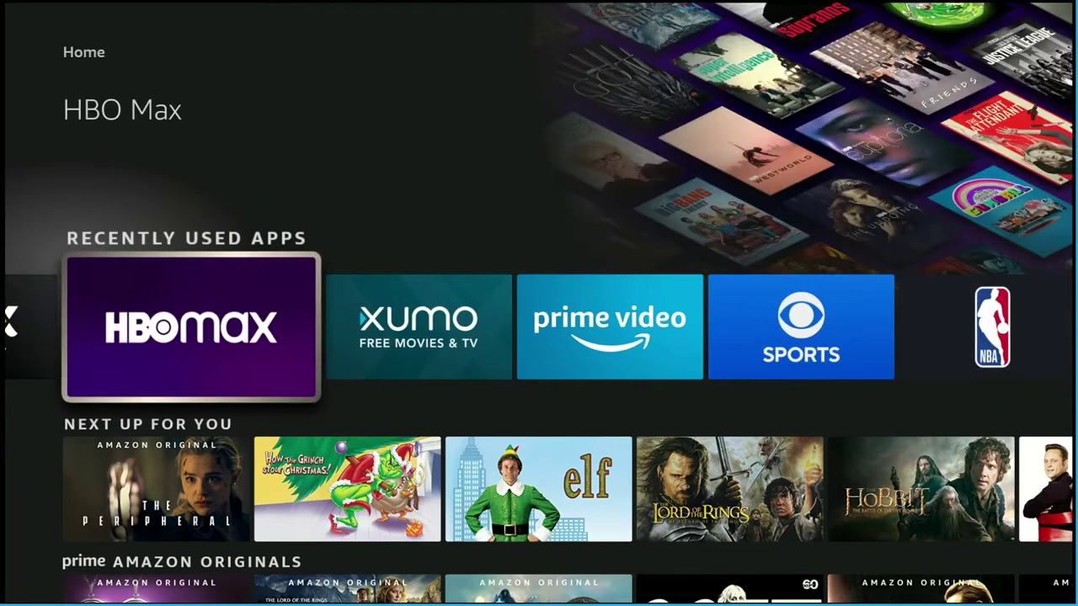
pyautogui.press('Right')
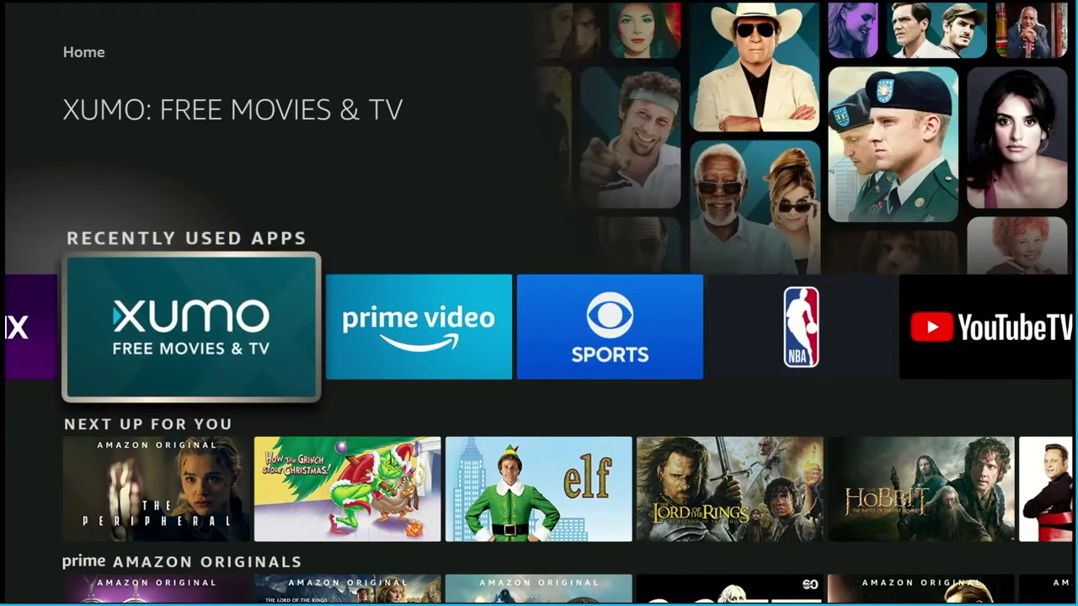
pyautogui.press('Right')
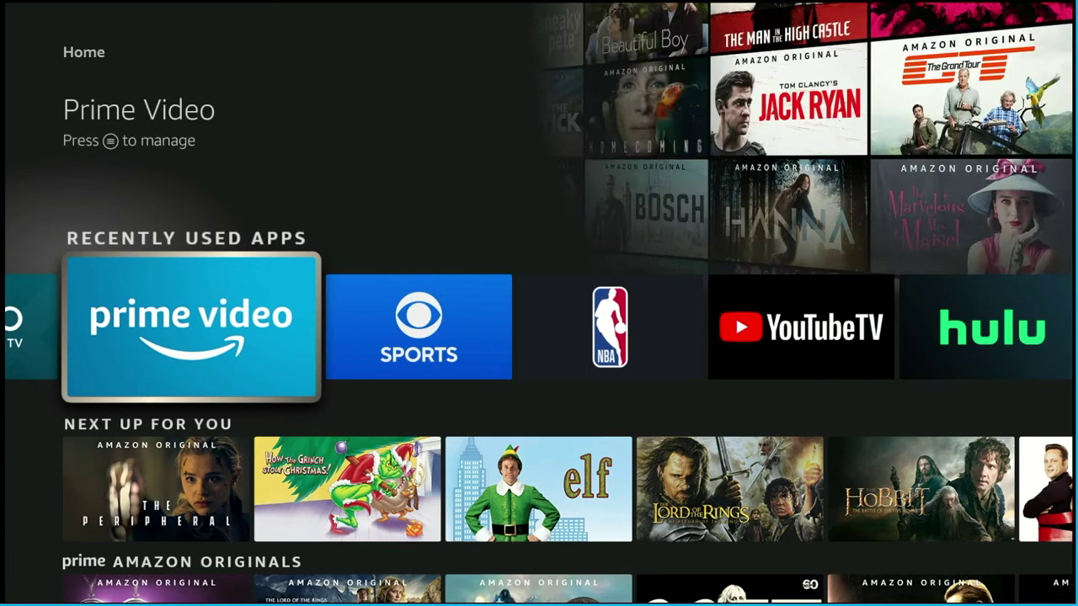
pyautogui.press('Right')
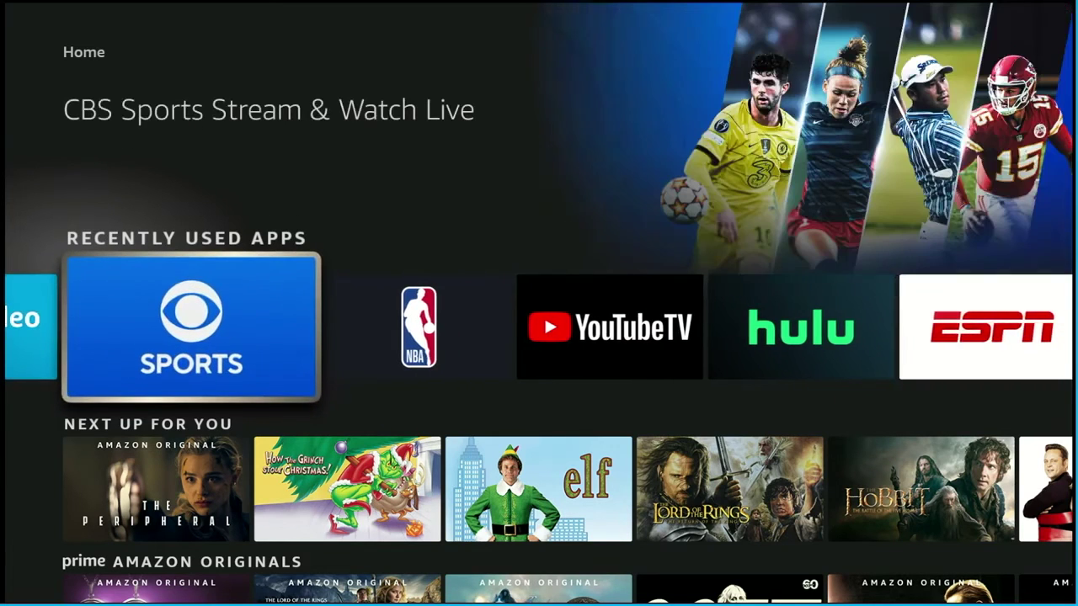
pyautogui.press('Right')
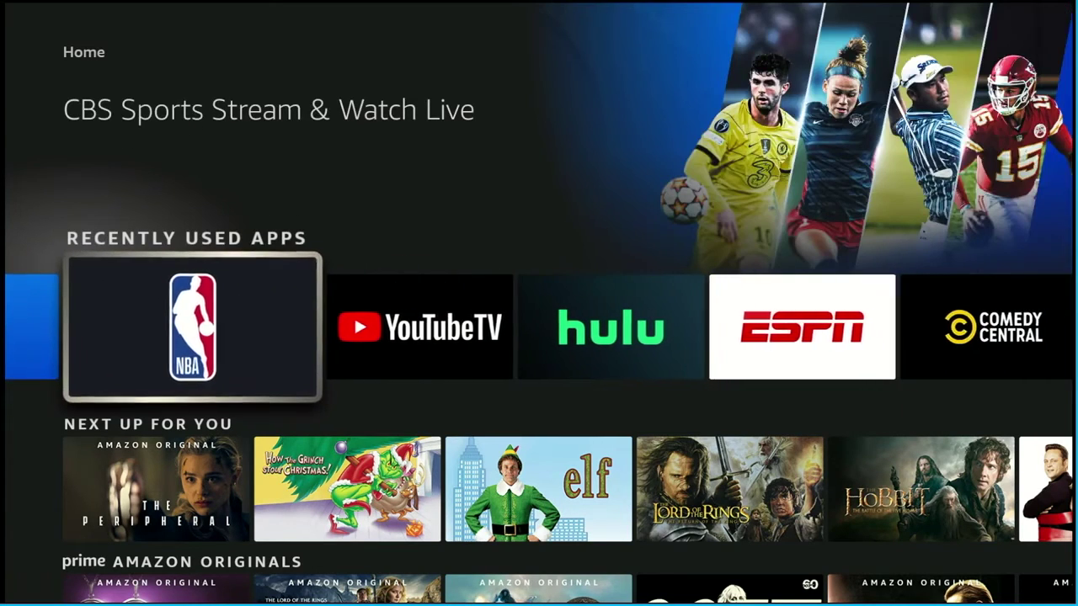
pyautogui.press('Right')
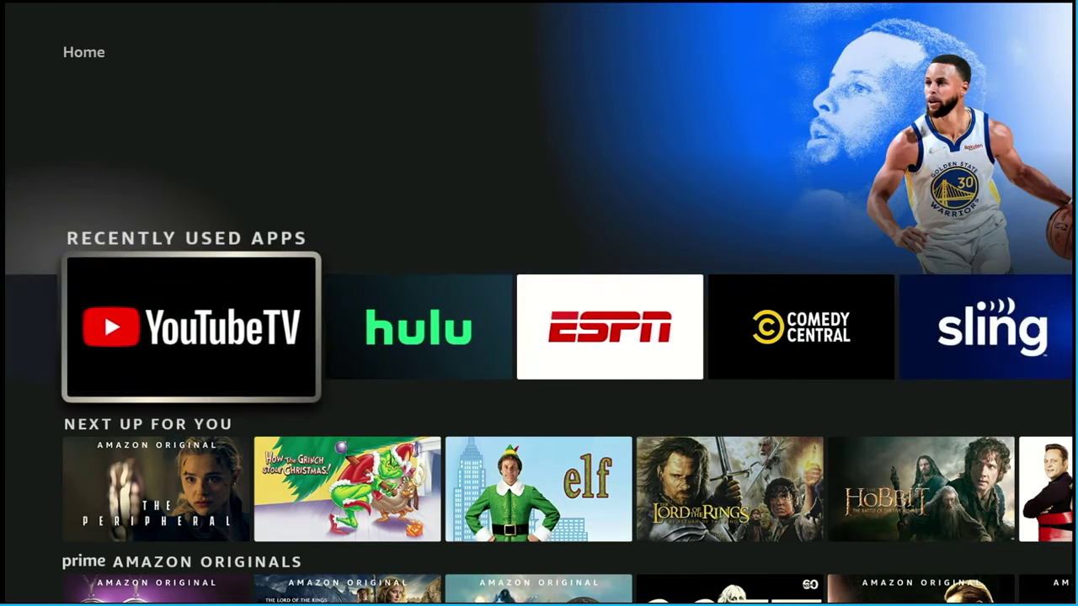
pyautogui.press('Right')
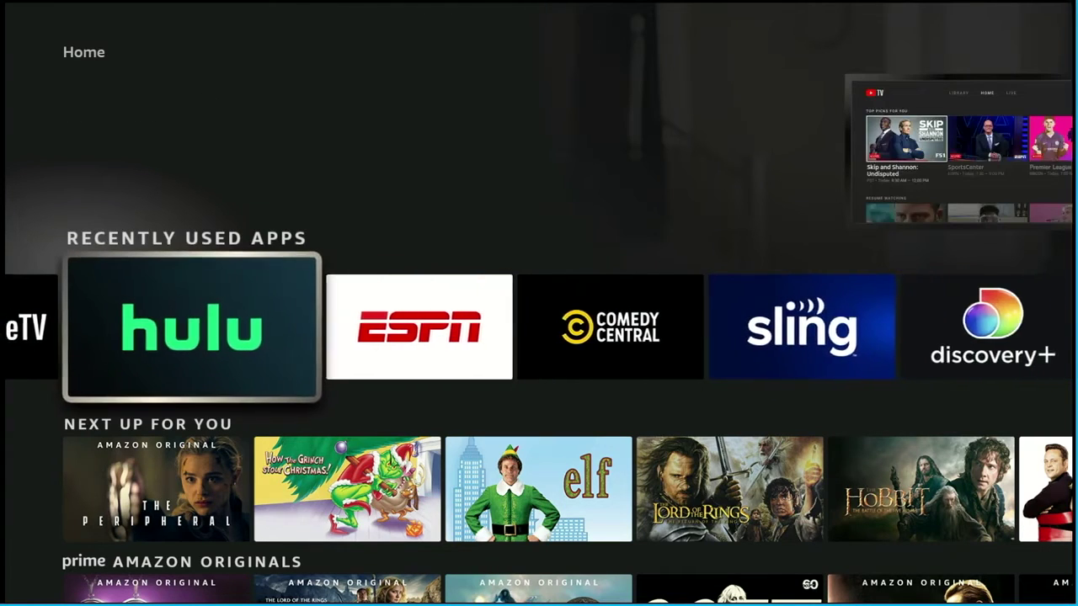
pyautogui.press('Right')
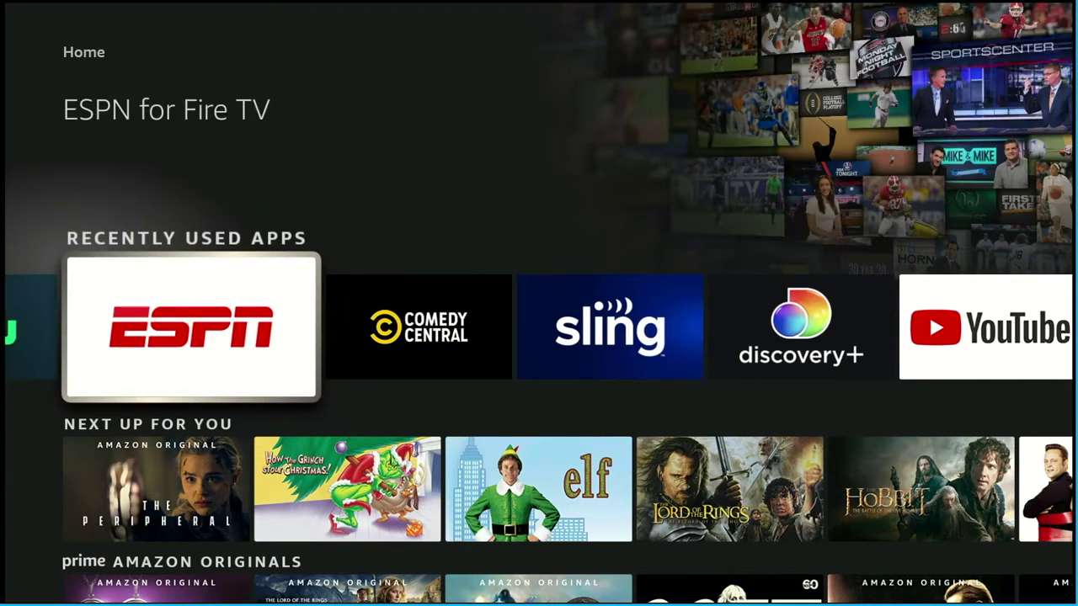
pyautogui.press('Right')
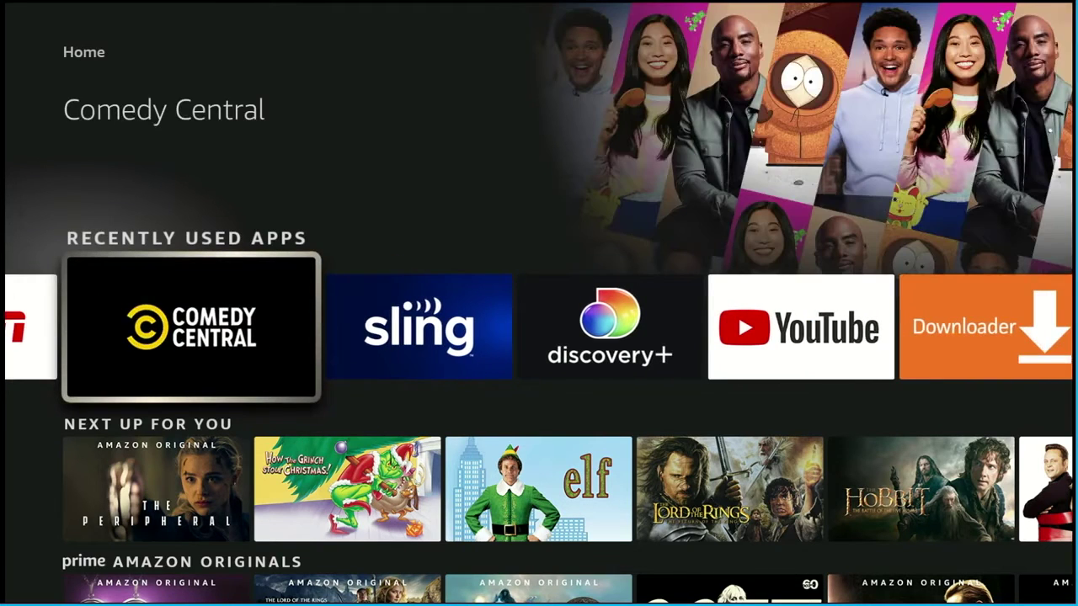
pyautogui.press('Escape')
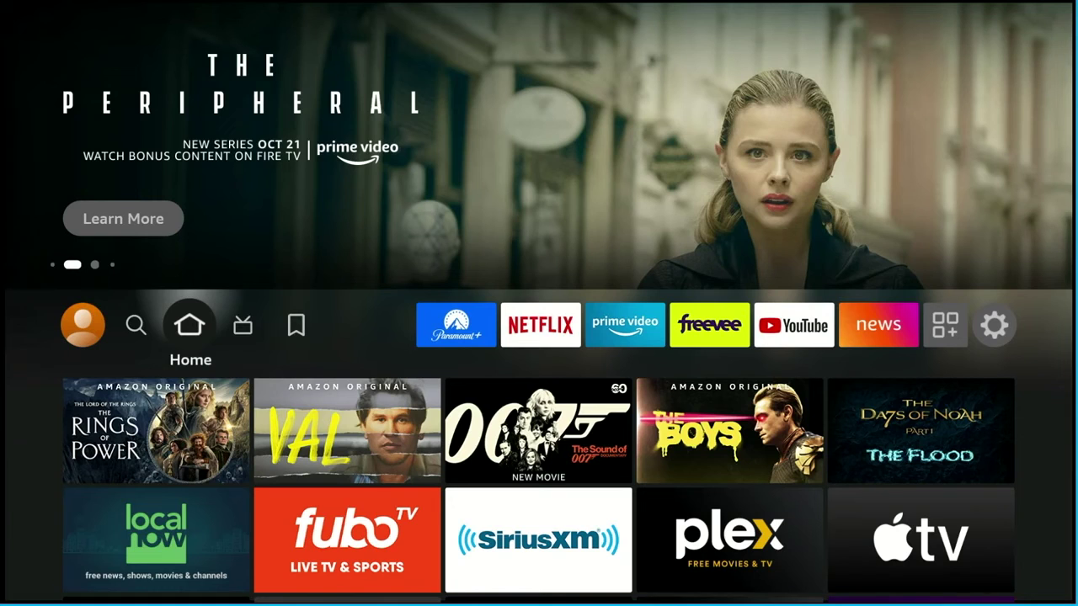
# Go from Home to the Fire TV settings section.
pyautogui.press('Right')
pyautogui.press('Right')
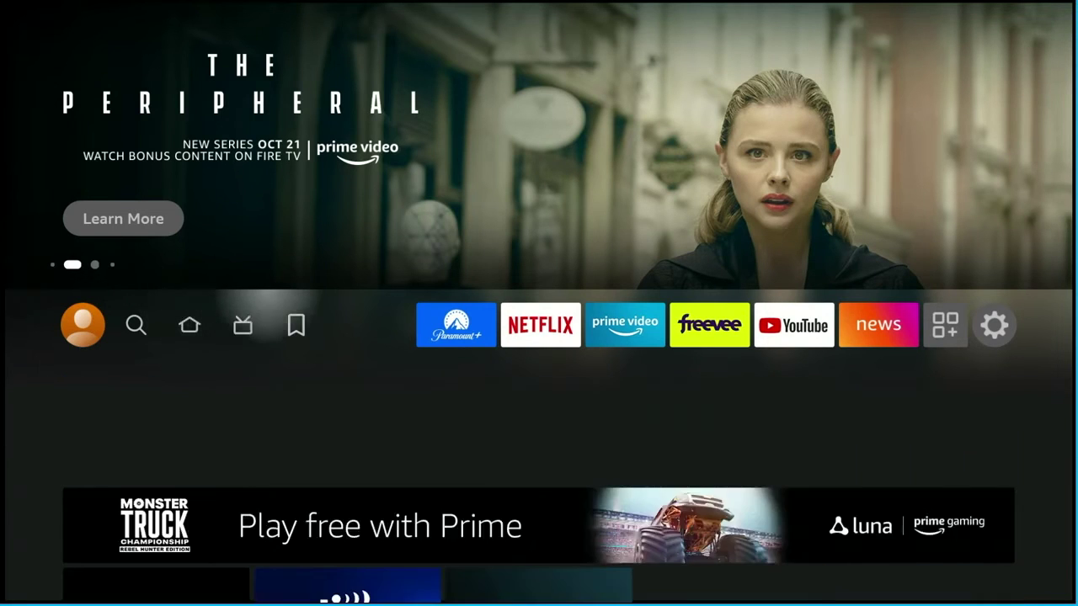
pyautogui.press('Right')
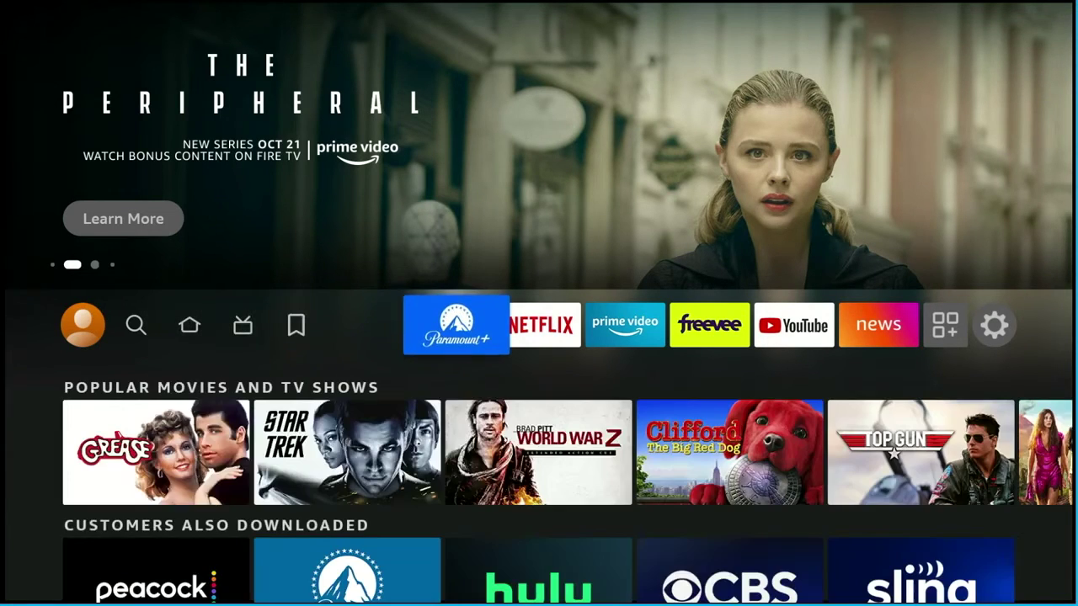
pyautogui.press('Right')
pyautogui.press('Right')
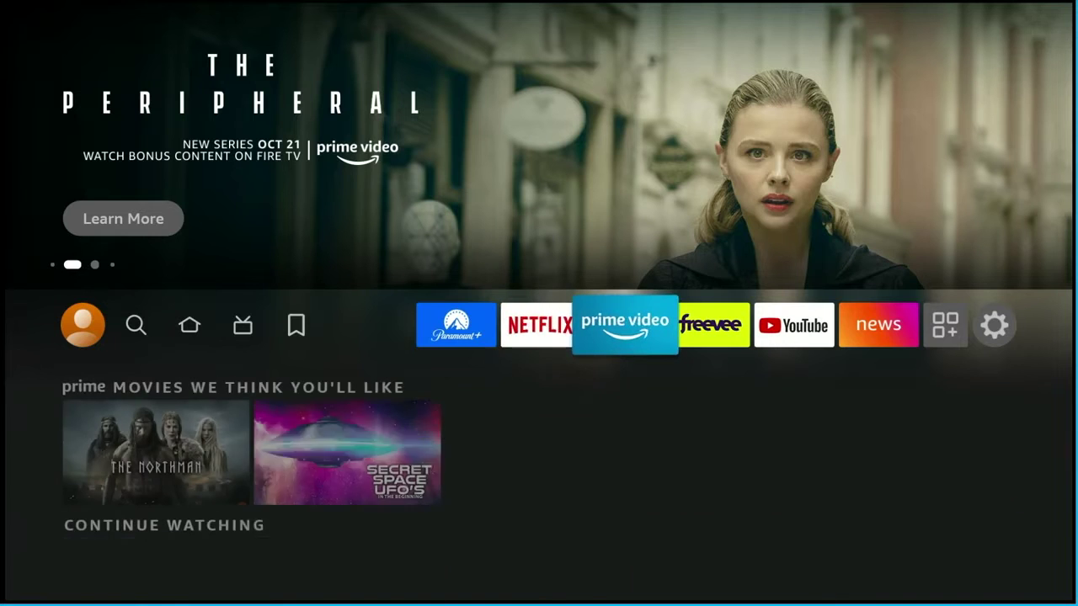
pyautogui.press('Right')
pyautogui.press('Right')
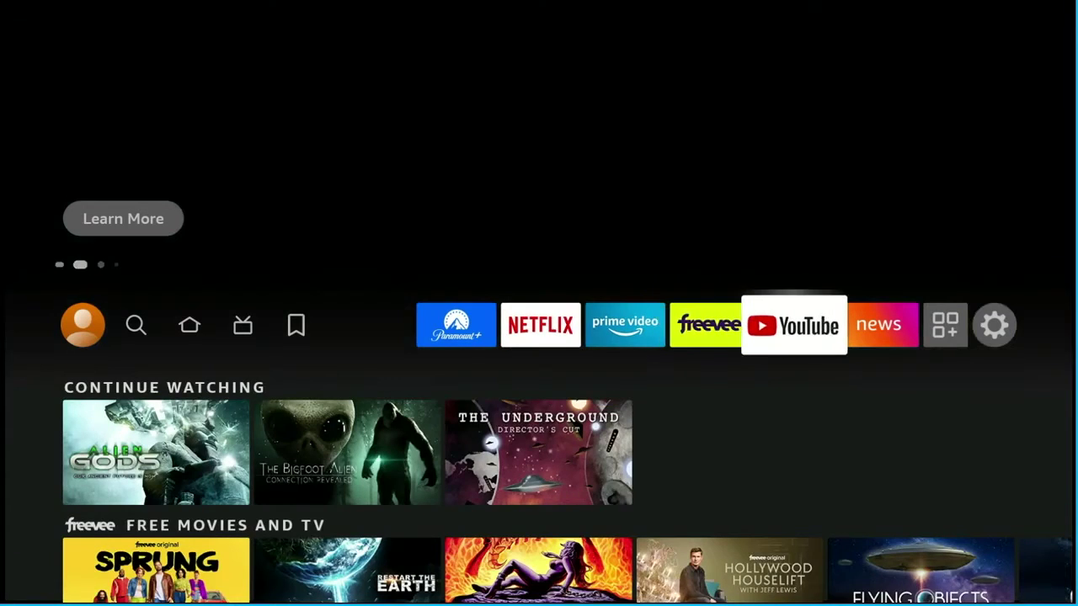
pyautogui.press('Right')
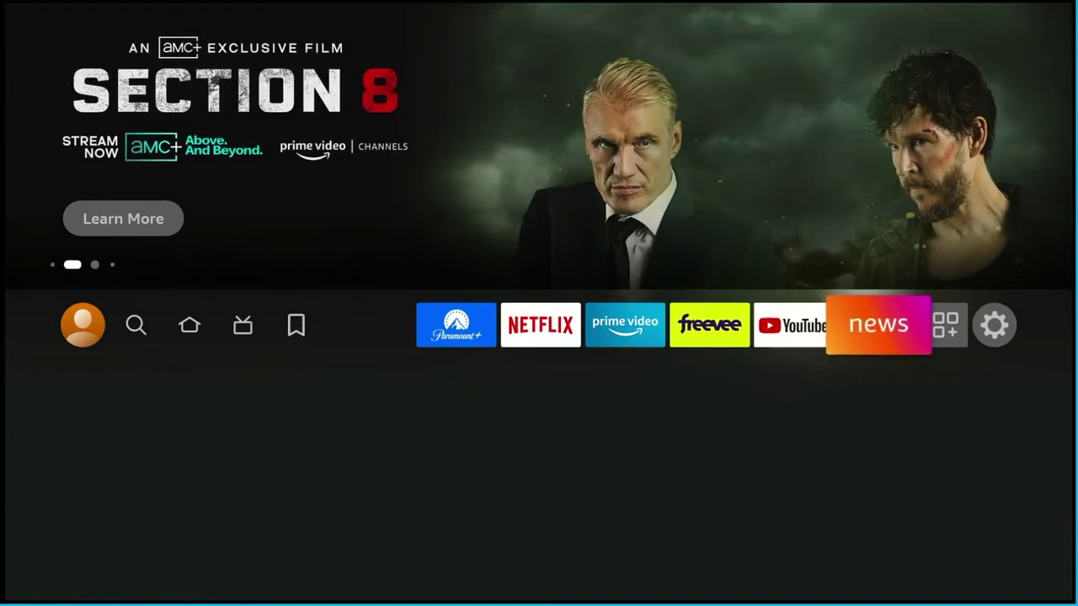
pyautogui.press('Right')
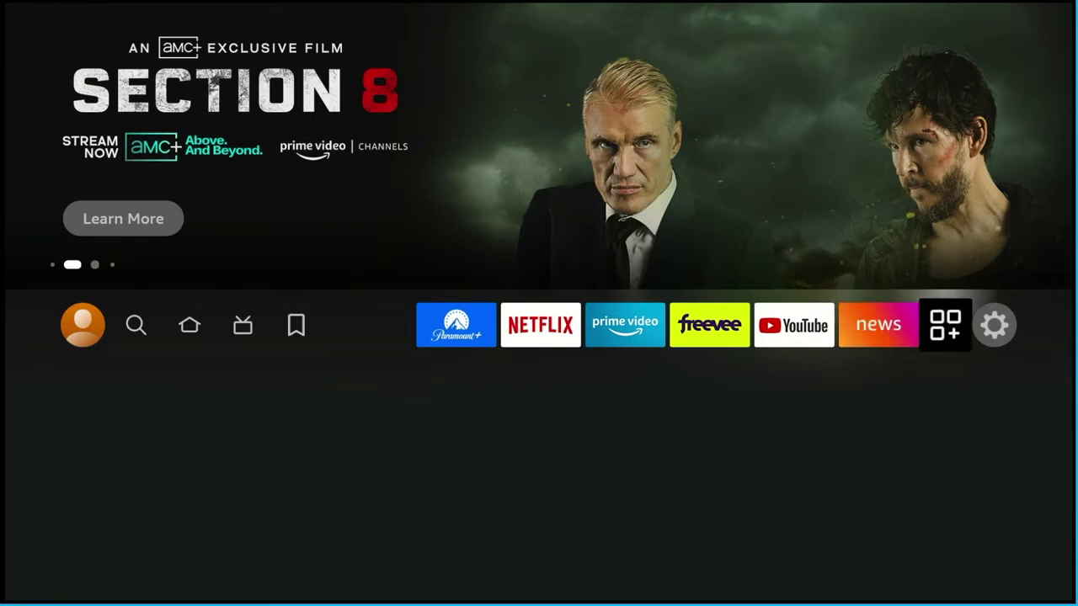
pyautogui.press('Right')
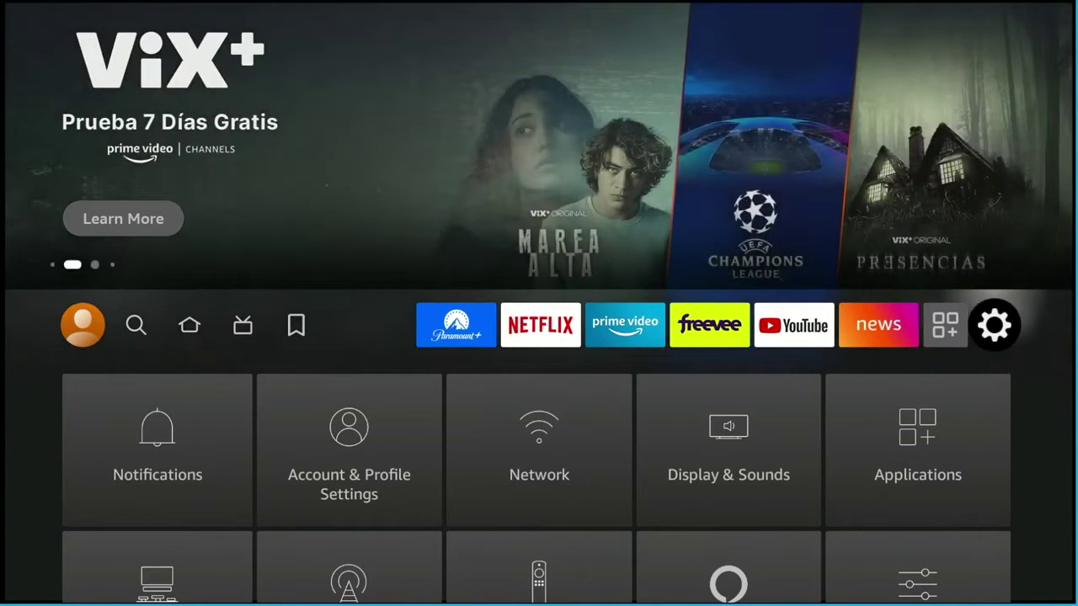
# Open the Accessibility settings category.
pyautogui.press('Down')
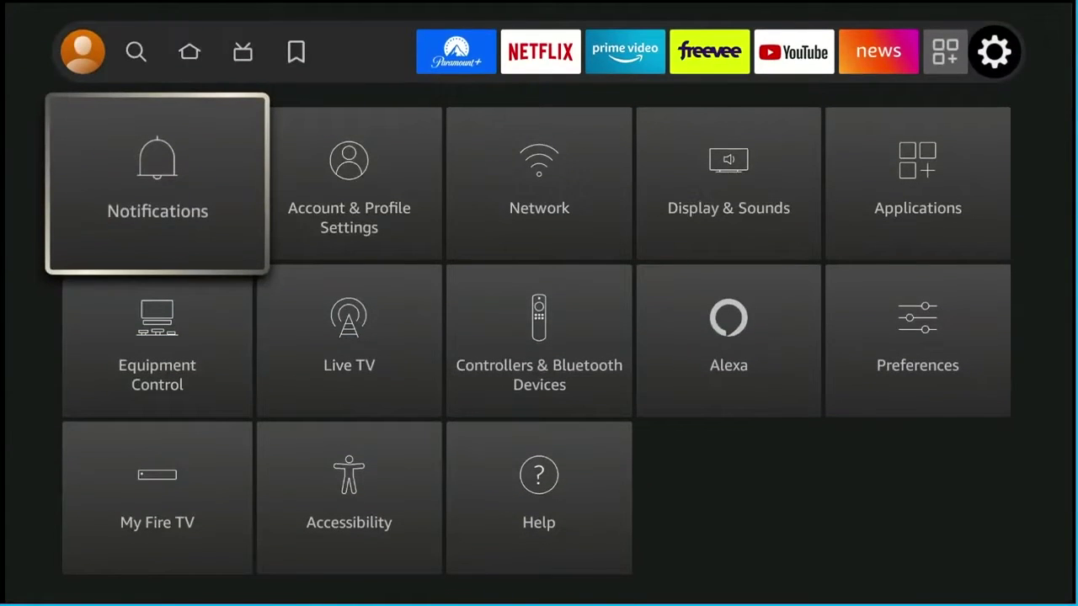
pyautogui.press('Down')
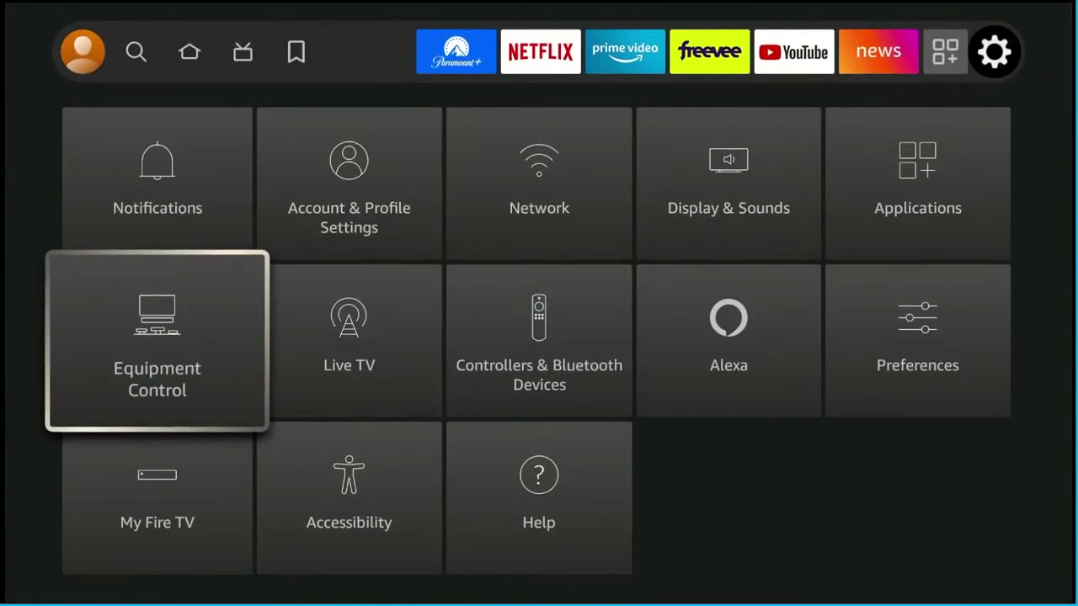
pyautogui.press('Right')
pyautogui.press('Down')
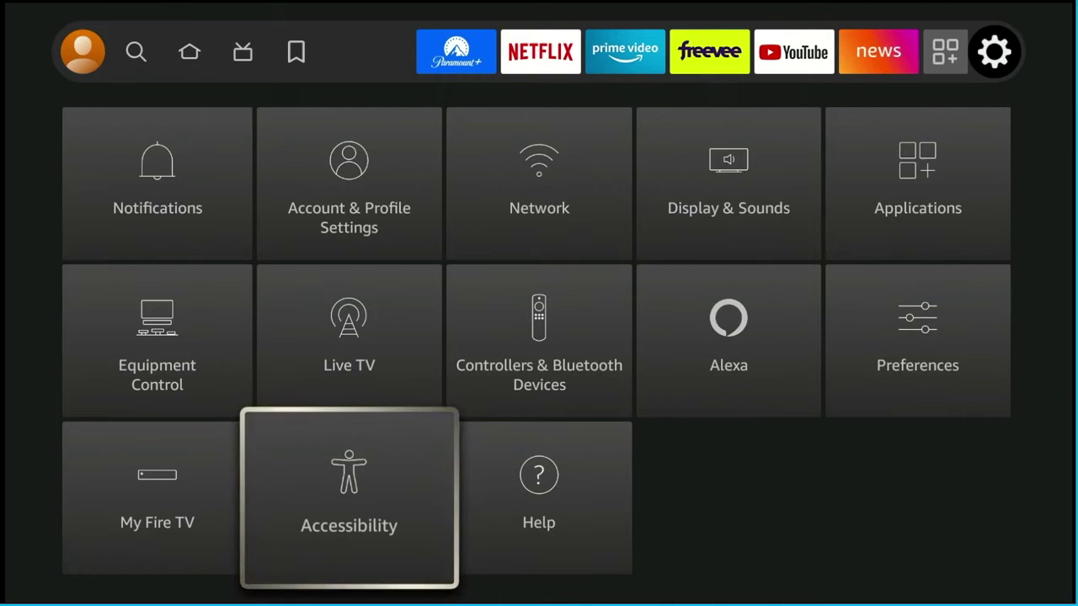
pyautogui.press('Return')
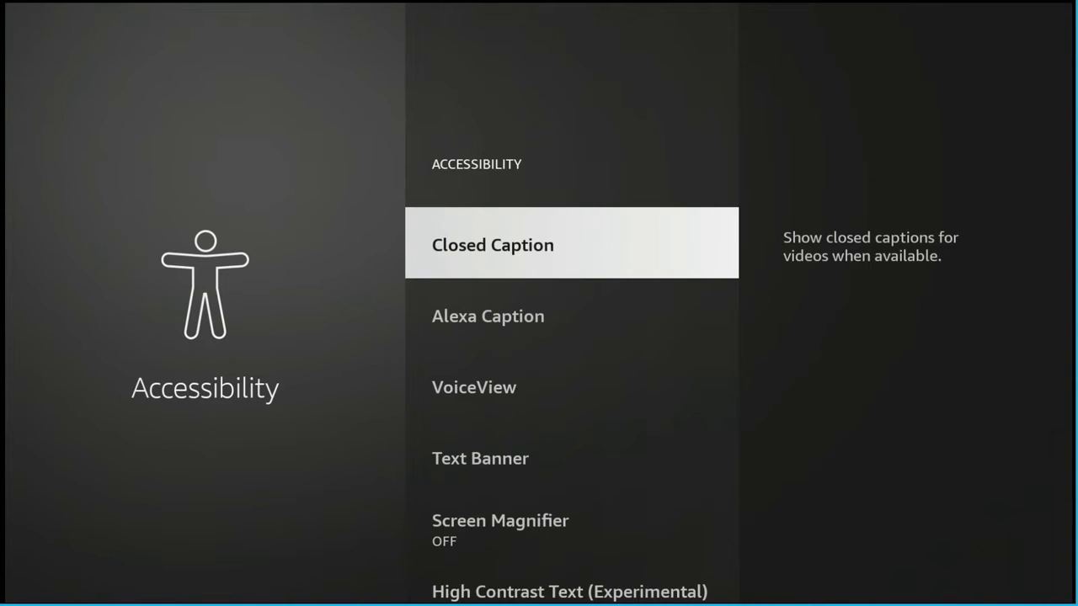
# Review the descriptions of the Accessibility options from Alexa Caption through Audio Description.
pyautogui.press('Down')
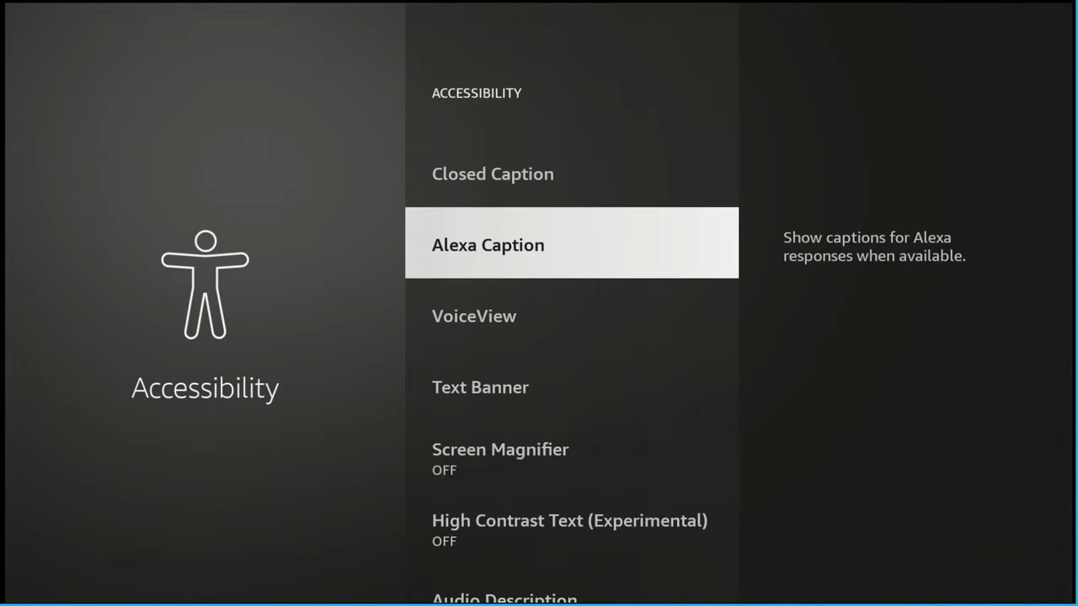
pyautogui.press('Down')
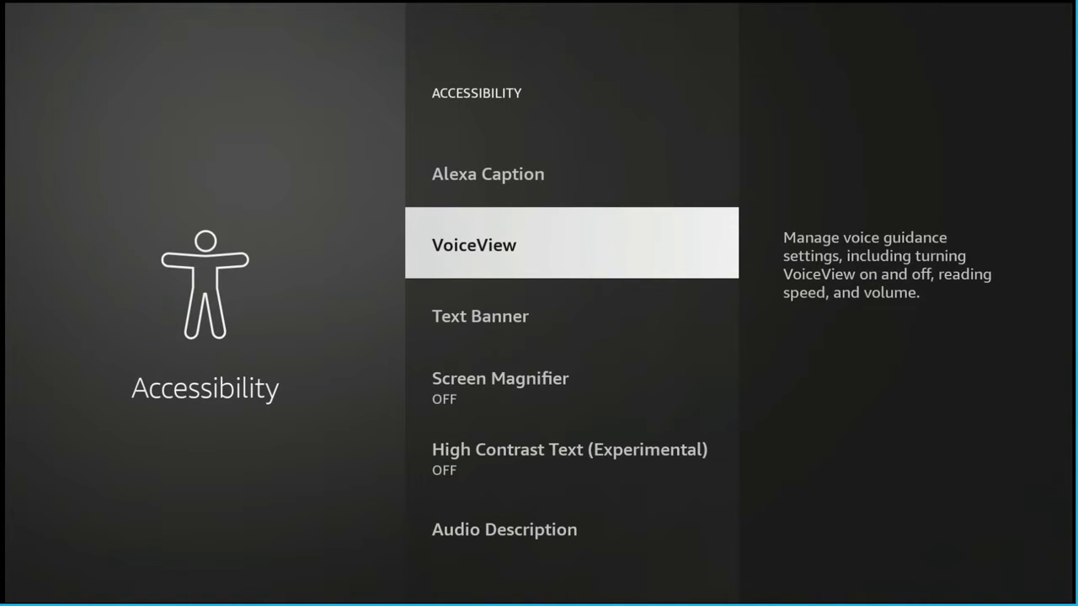
pyautogui.press('Down')
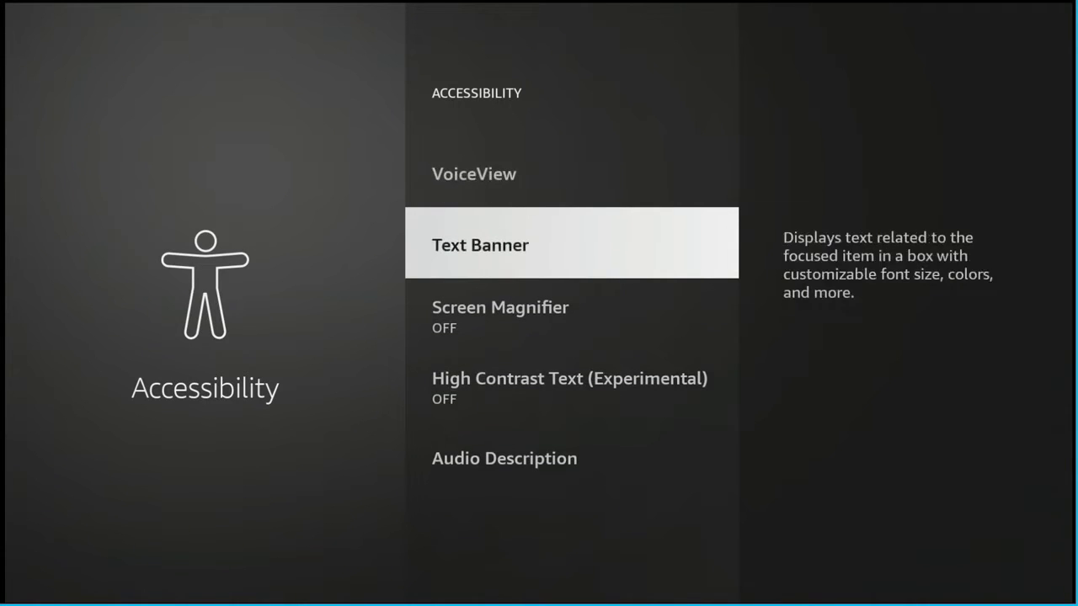
pyautogui.press('Down')
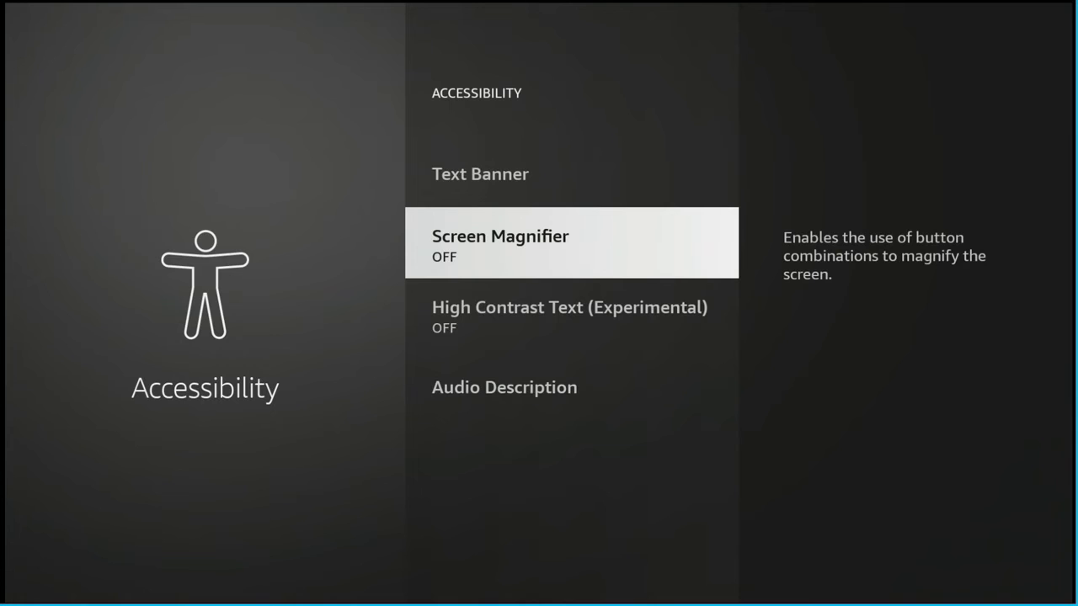
pyautogui.press('Down')
pyautogui.press('Down')
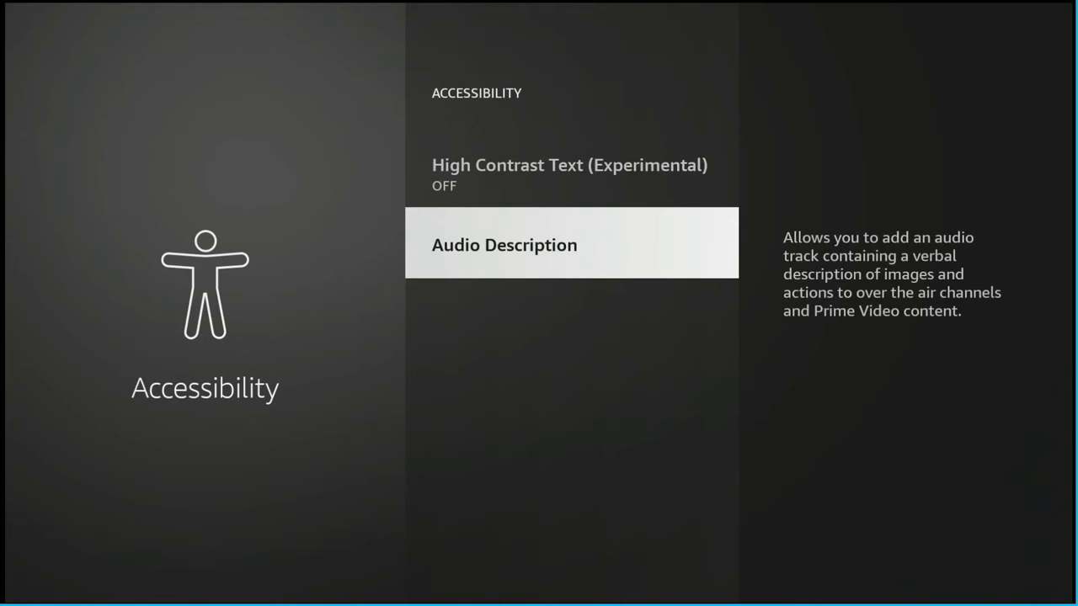
# Open the Closed Caption settings within Accessibility and turn Closed Caption on.
pyautogui.press('Up')
pyautogui.press('Up')
pyautogui.press('Up')
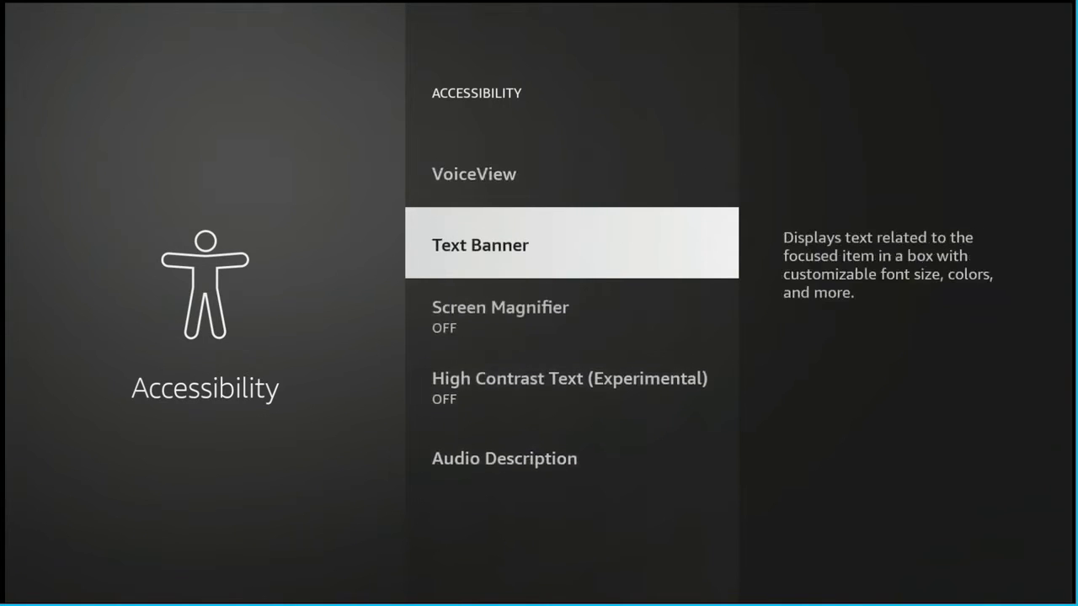
pyautogui.press('Up')
pyautogui.press('Up')
pyautogui.press('Up')
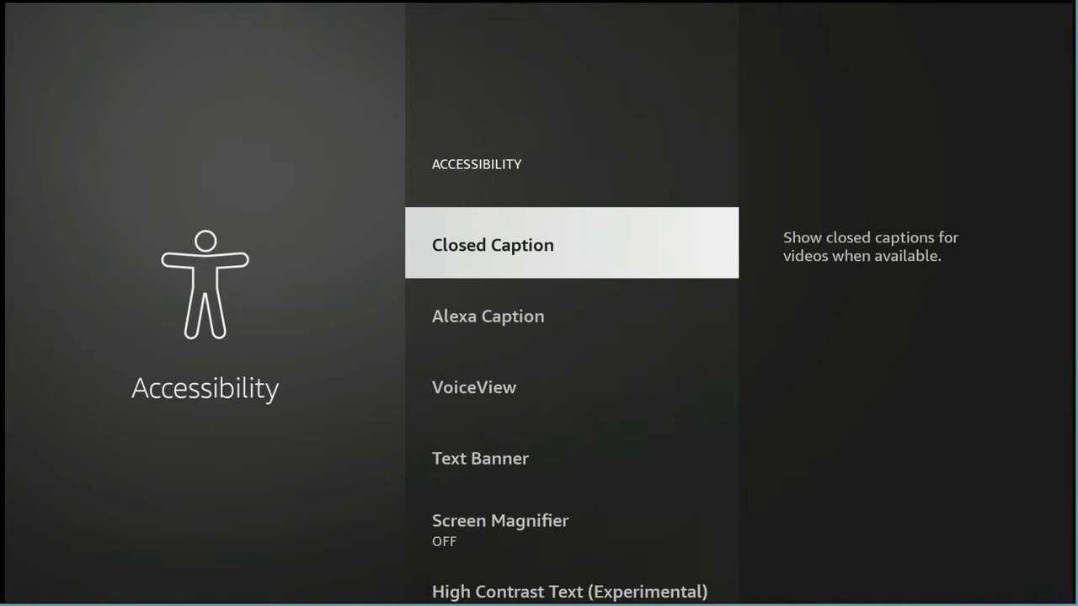
pyautogui.press('Return')
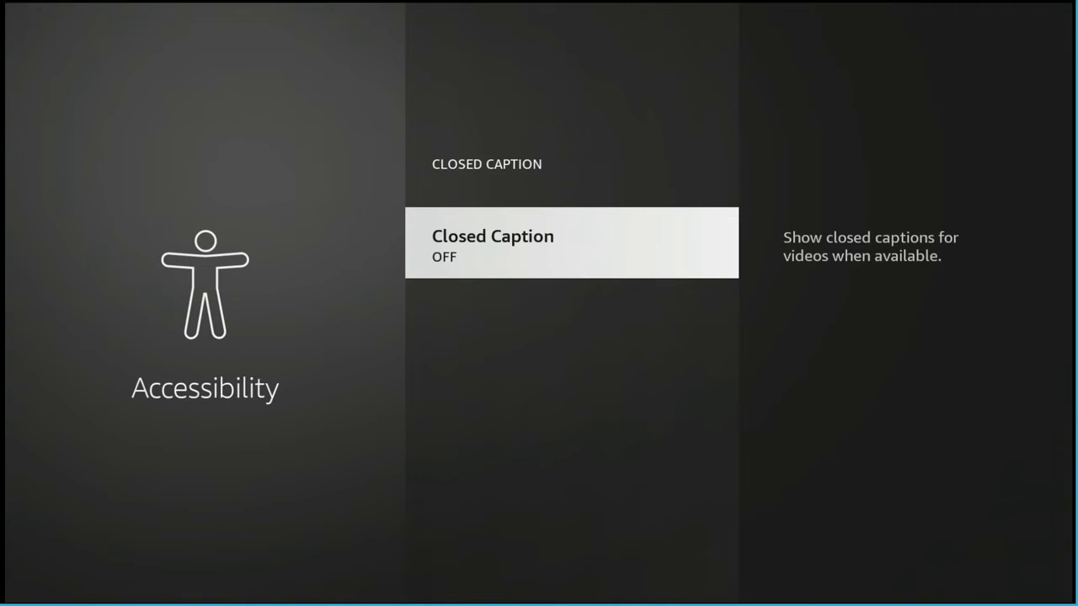
pyautogui.press('Return')
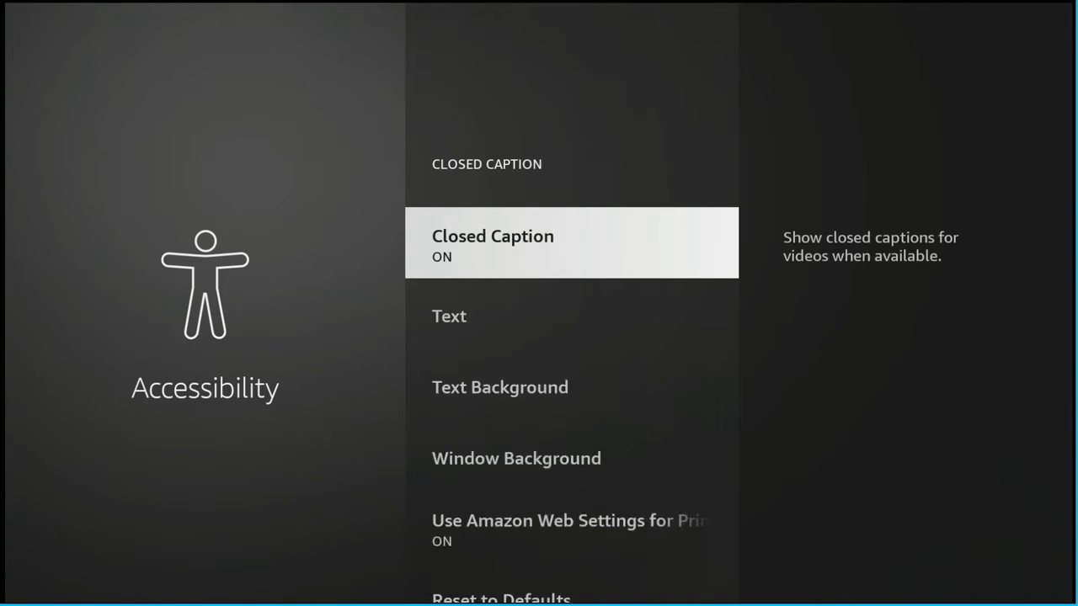
# Review the Closed Caption options through the Prime Video captions setting, and open the caption Text settings.
pyautogui.press('Down')
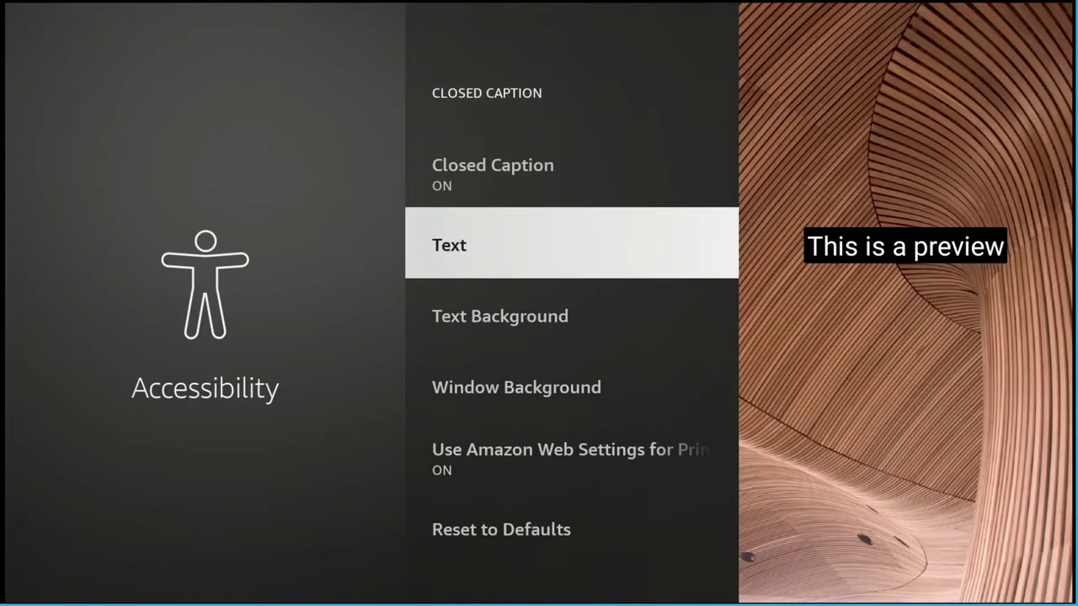
pyautogui.press('Down')
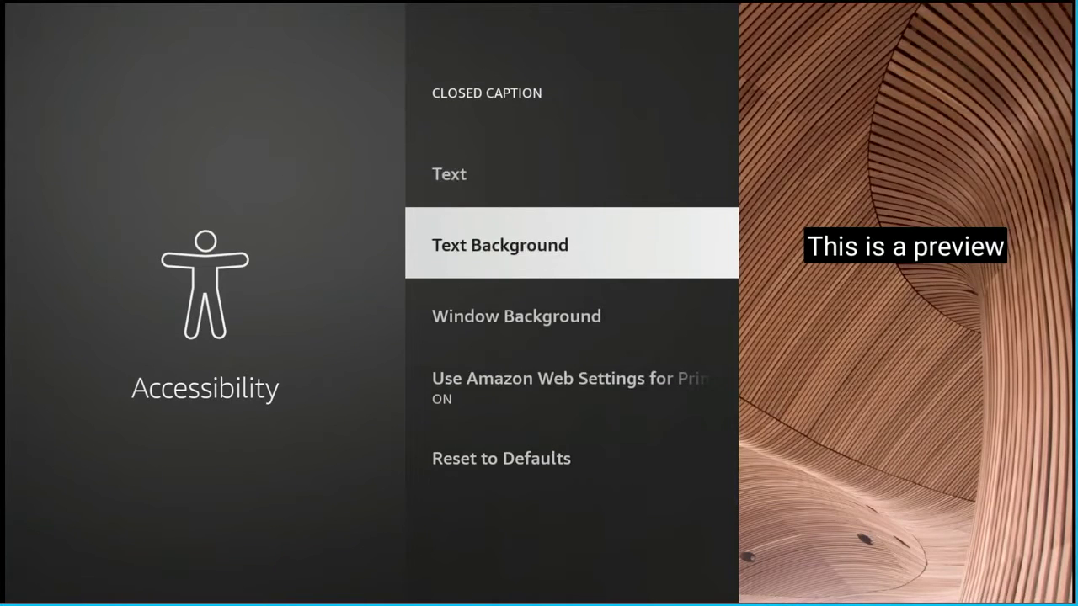
pyautogui.press('Down')
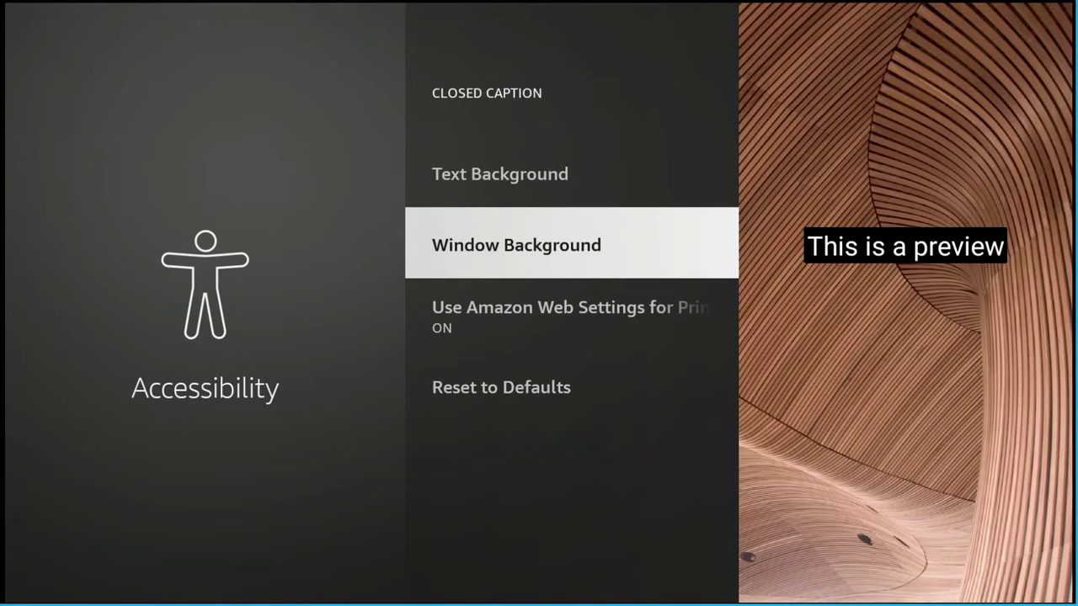
pyautogui.press('Down')
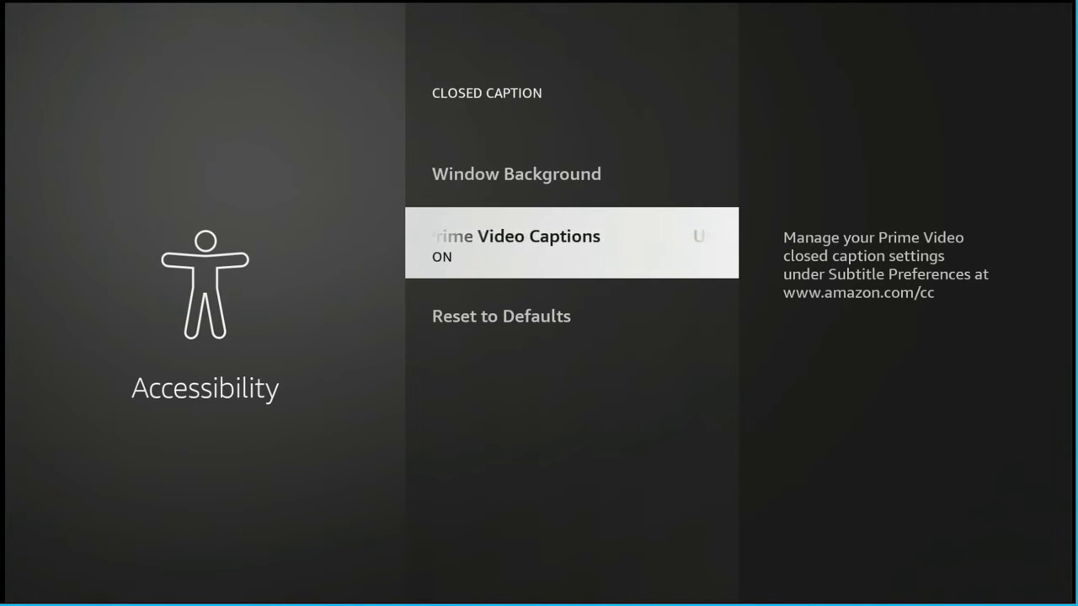
pyautogui.press('Up')
pyautogui.press('Up')
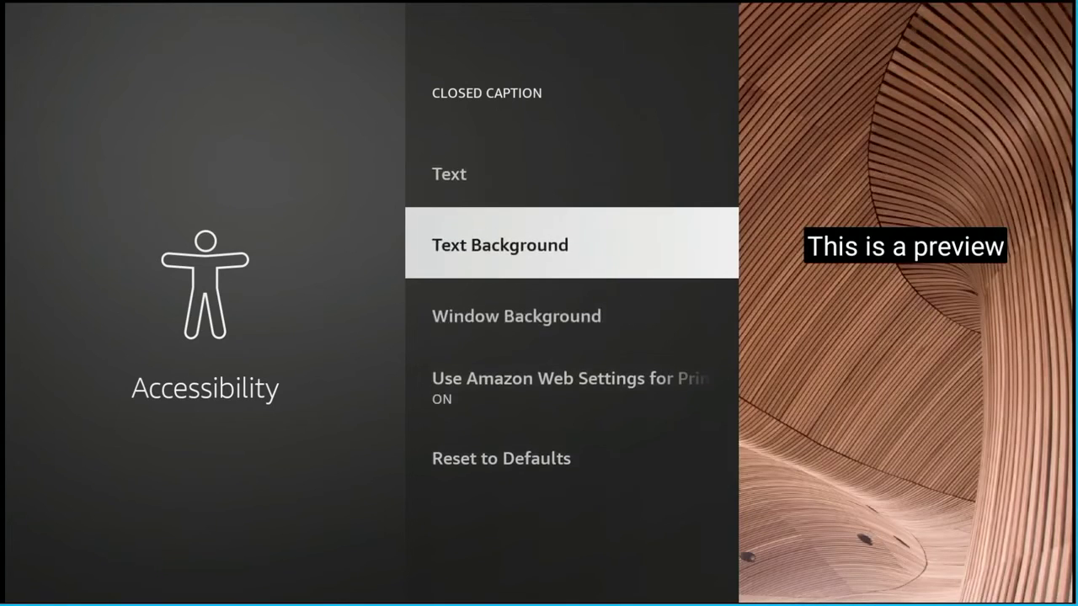
pyautogui.press('Up')
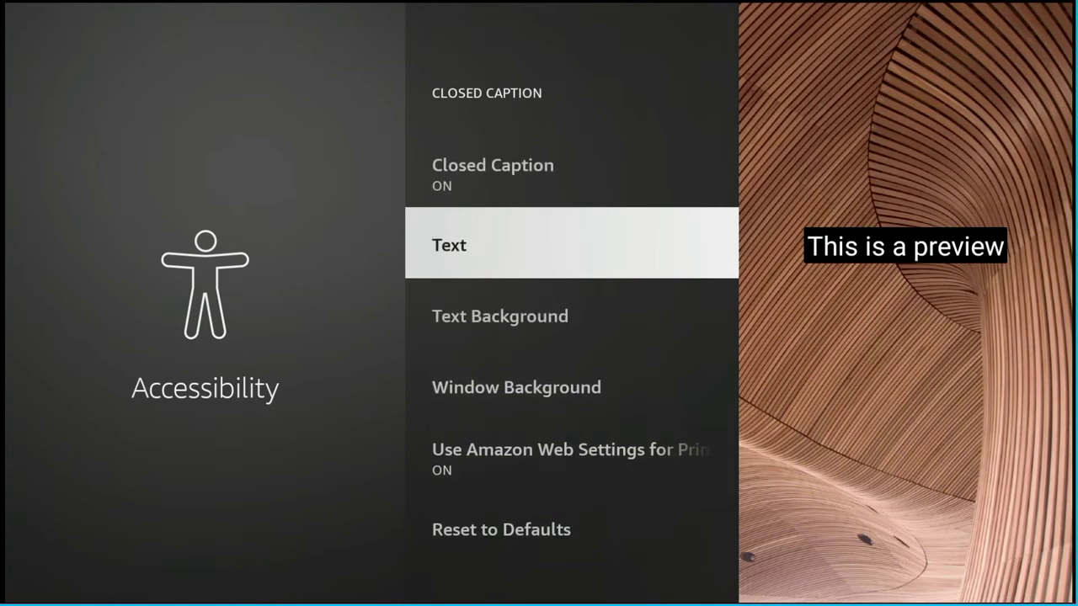
pyautogui.press('Return')
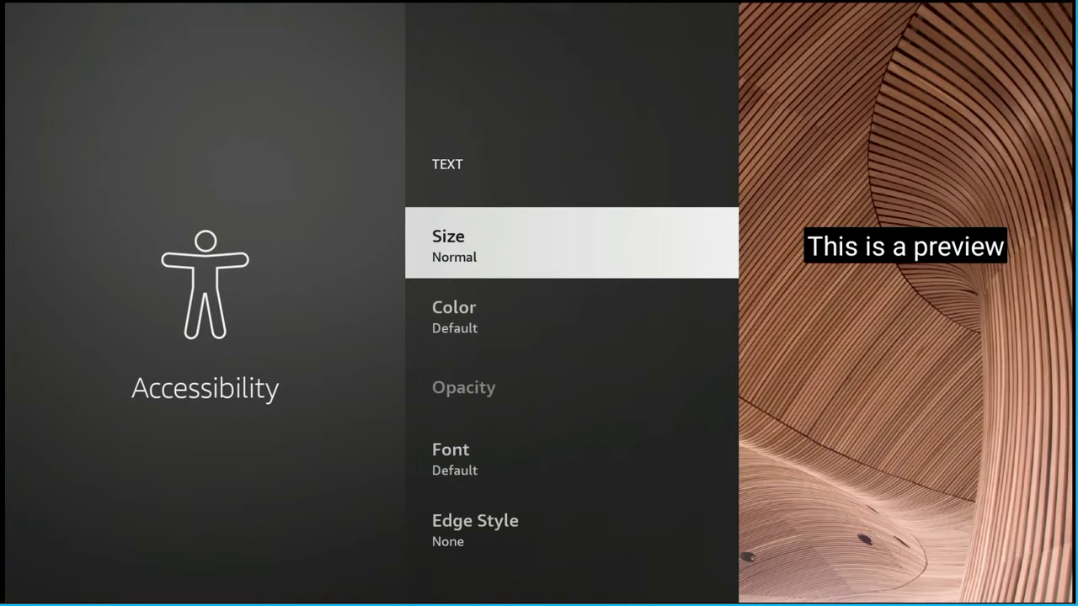
# Review the caption Text options from Size through Color, Opacity, Font and Edge Style.
pyautogui.press('Down')
pyautogui.press('Down')
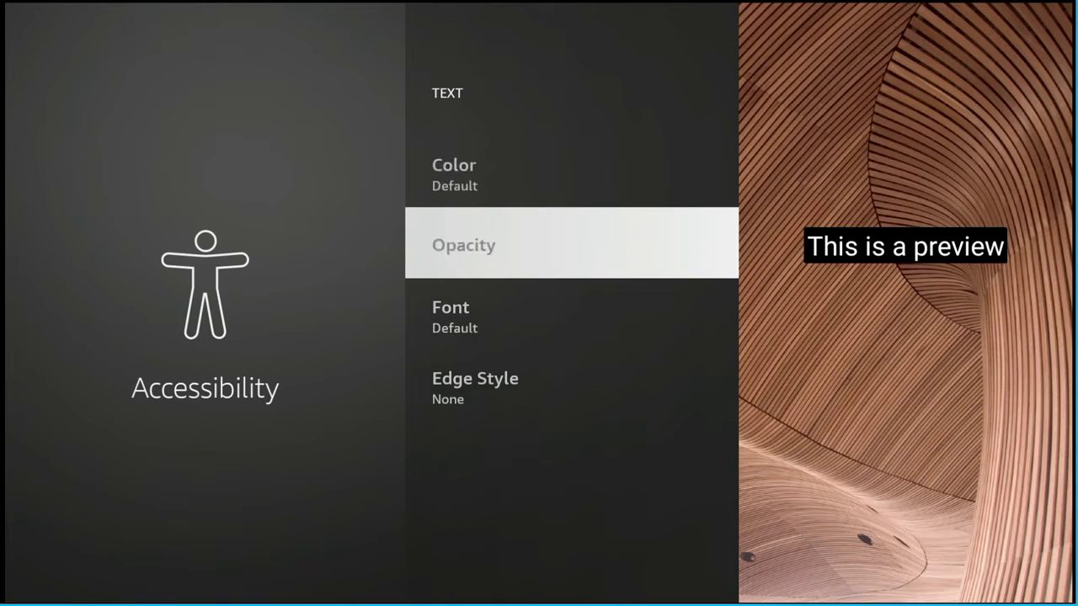
pyautogui.press('Down')
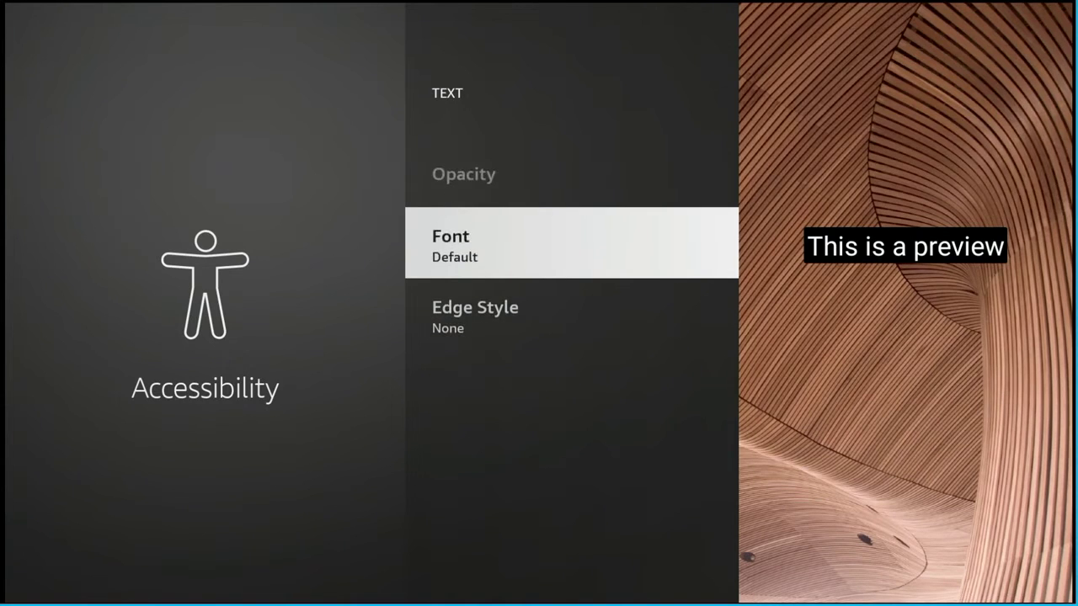
pyautogui.press('Down')
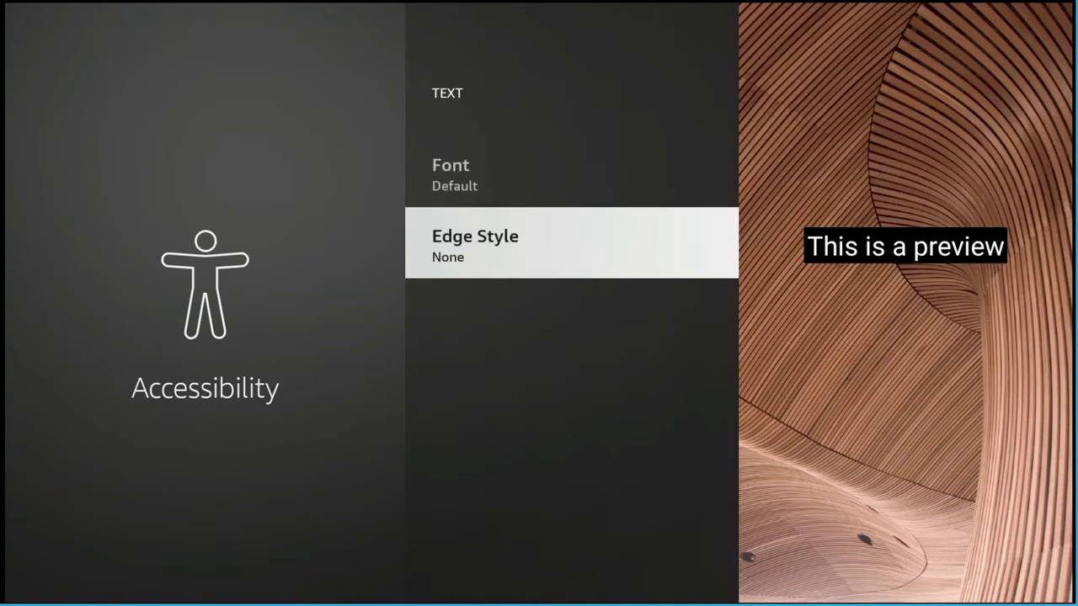
pyautogui.press('Up')
pyautogui.press('Up')
pyautogui.press('Up')
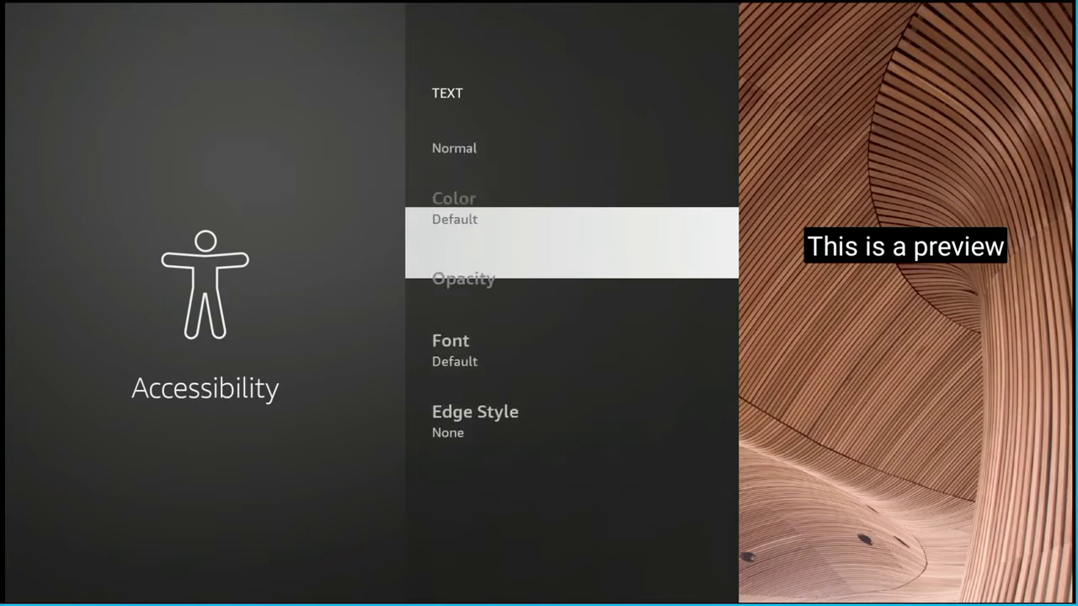
pyautogui.press('Up')
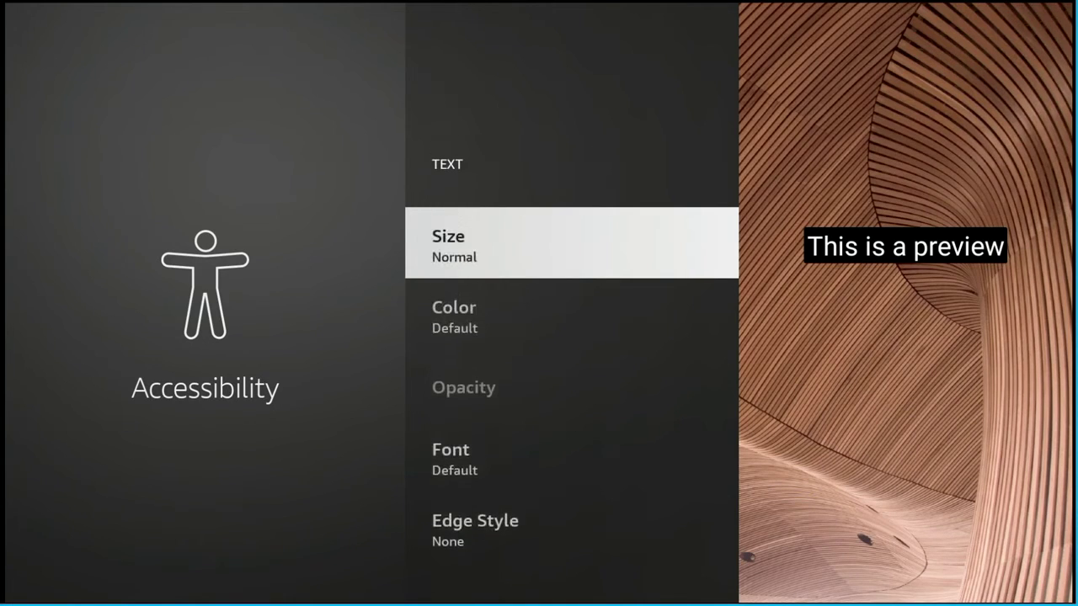
# Open the caption text Size choices and set the size to Very small.
pyautogui.press('Return')
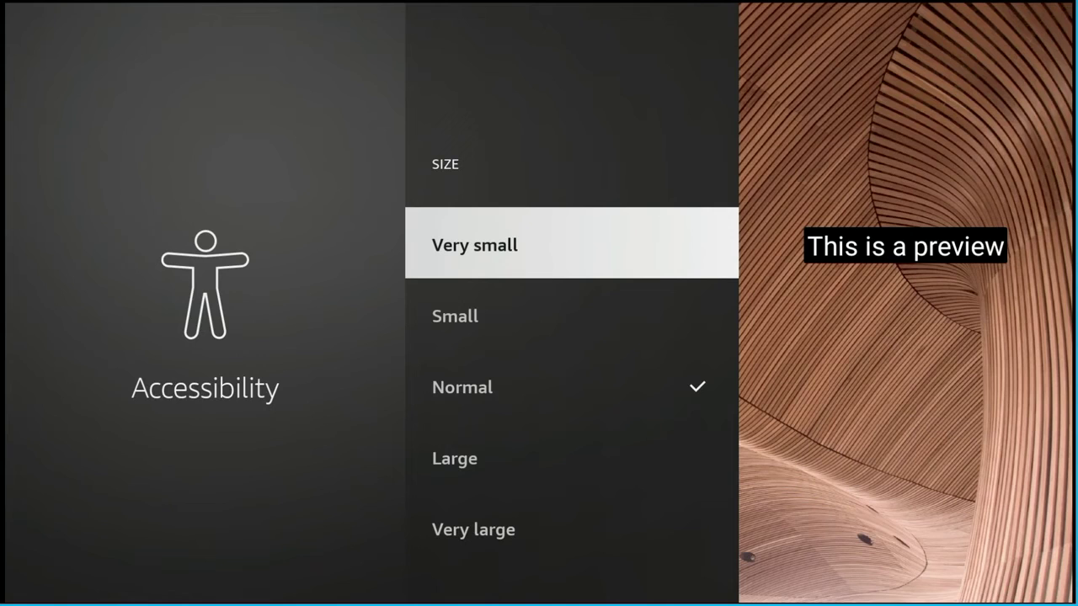
pyautogui.press('Down')
pyautogui.press('Down')
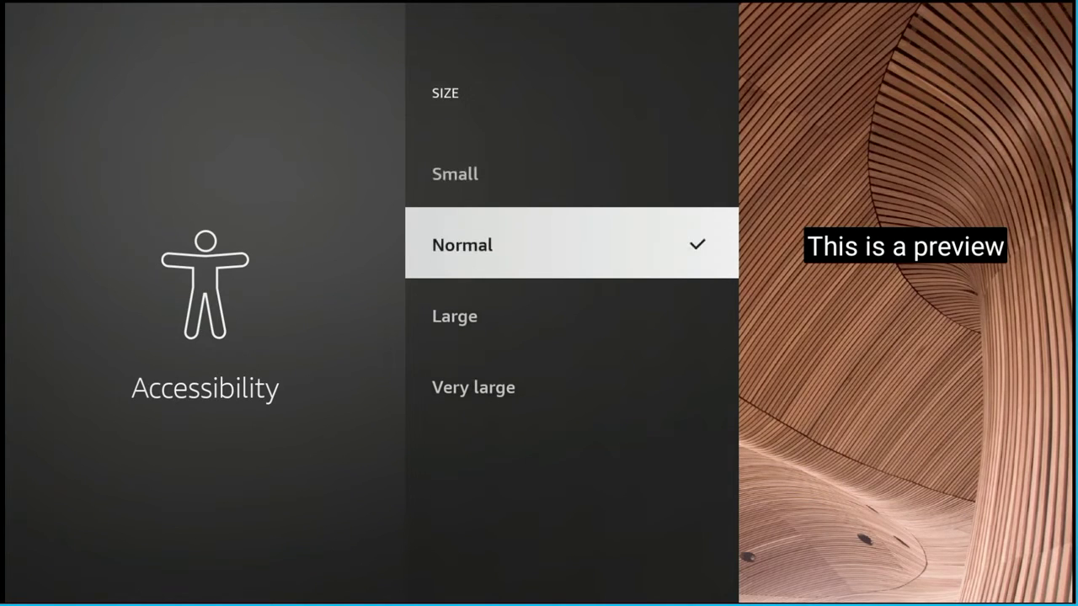
pyautogui.press('Up')
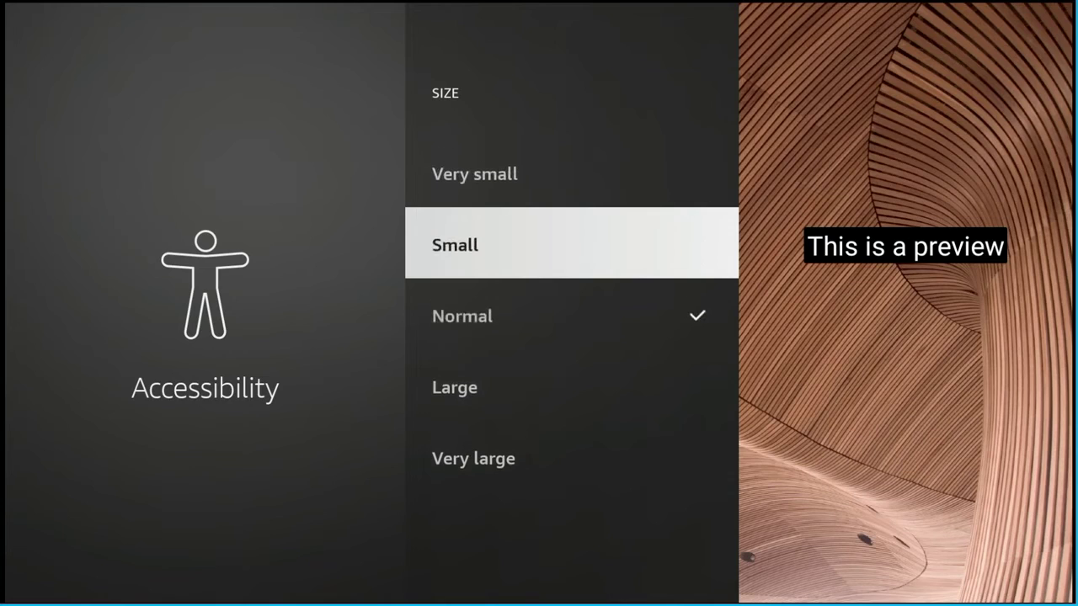
pyautogui.press('Up')
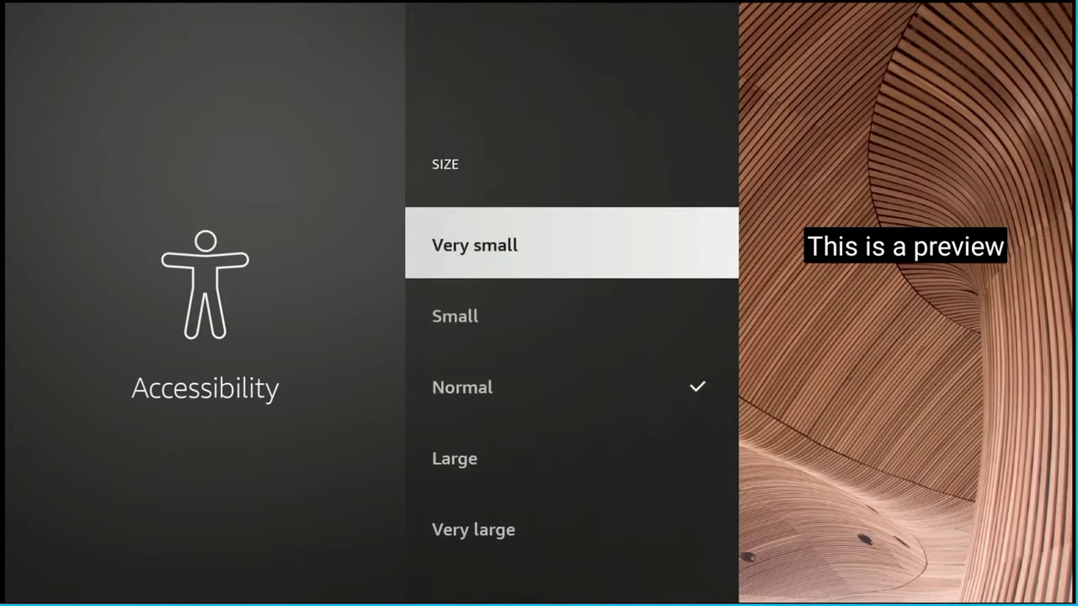
pyautogui.press('Return')
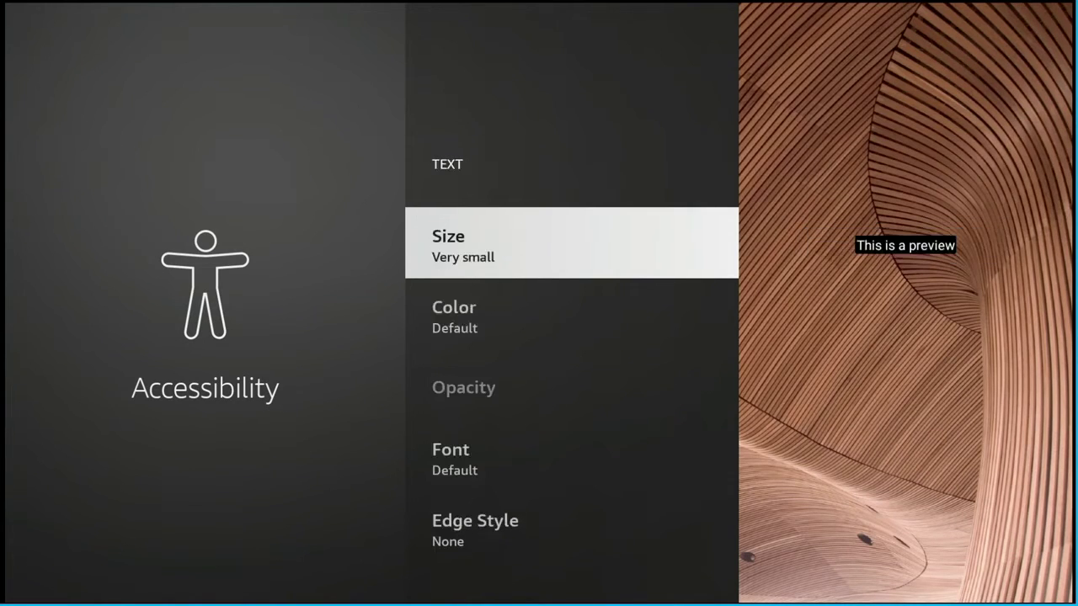
# Set the caption text size to Small.
pyautogui.press('Down')
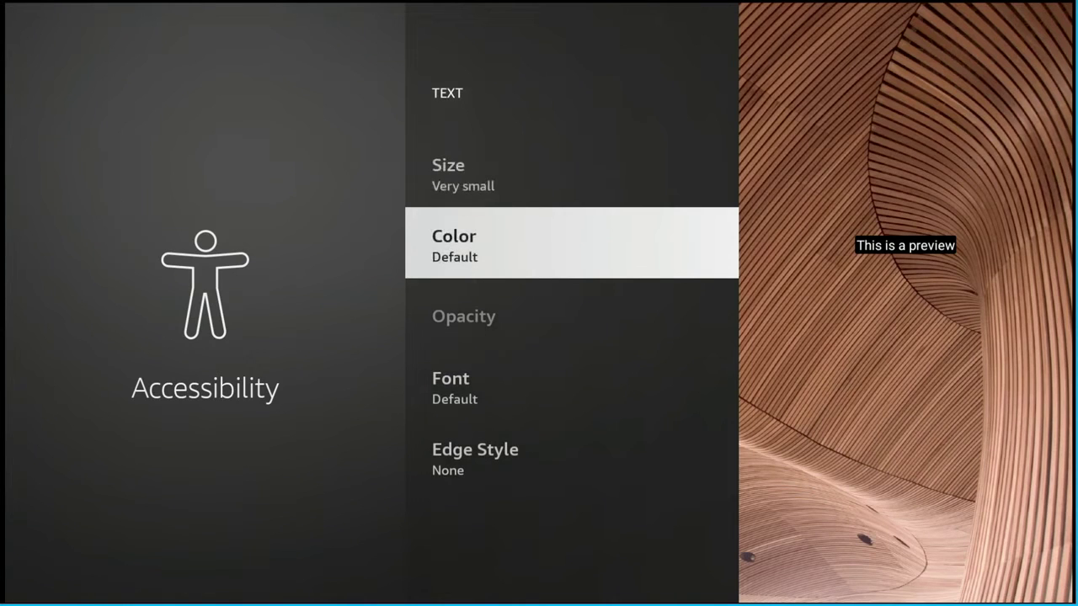
pyautogui.press('Up')
pyautogui.press('Return')
pyautogui.press('Down')
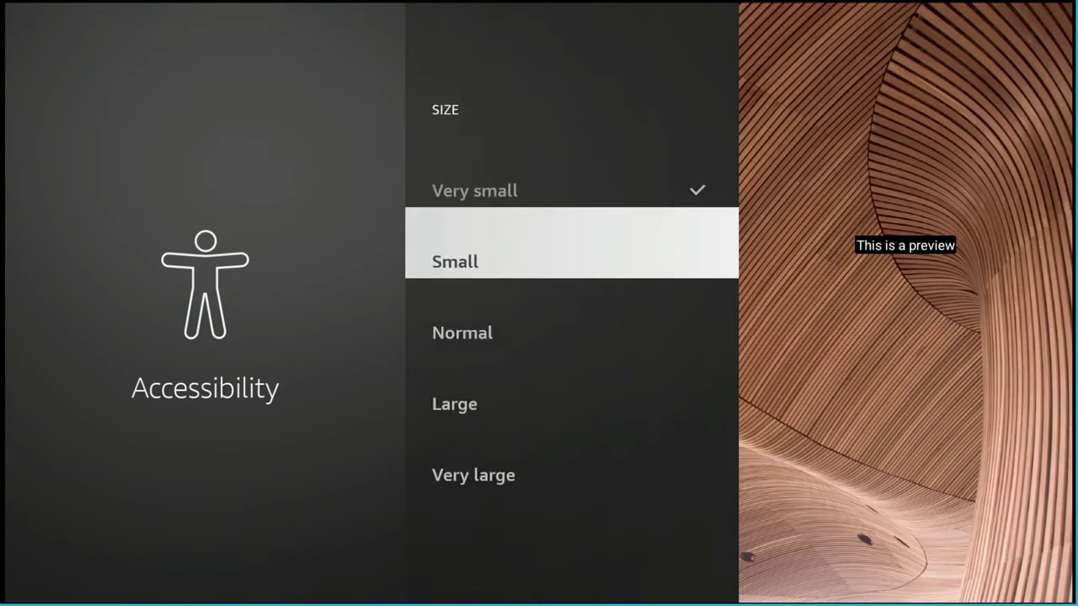
pyautogui.press('Return')
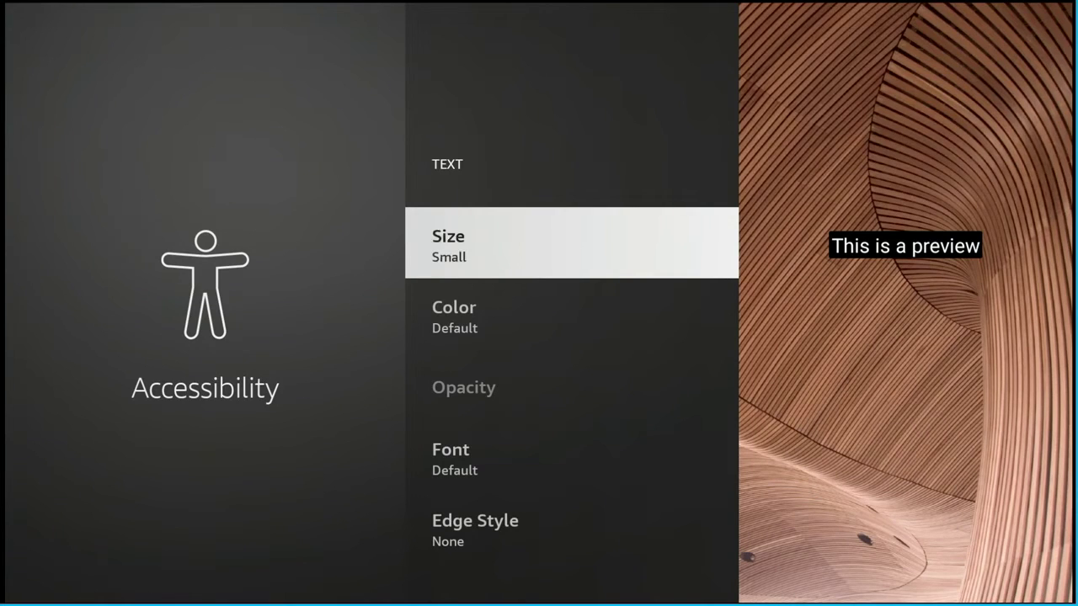
# Set the caption text size to Normal.
pyautogui.press('Return')
pyautogui.press('Down')
pyautogui.press('Down')
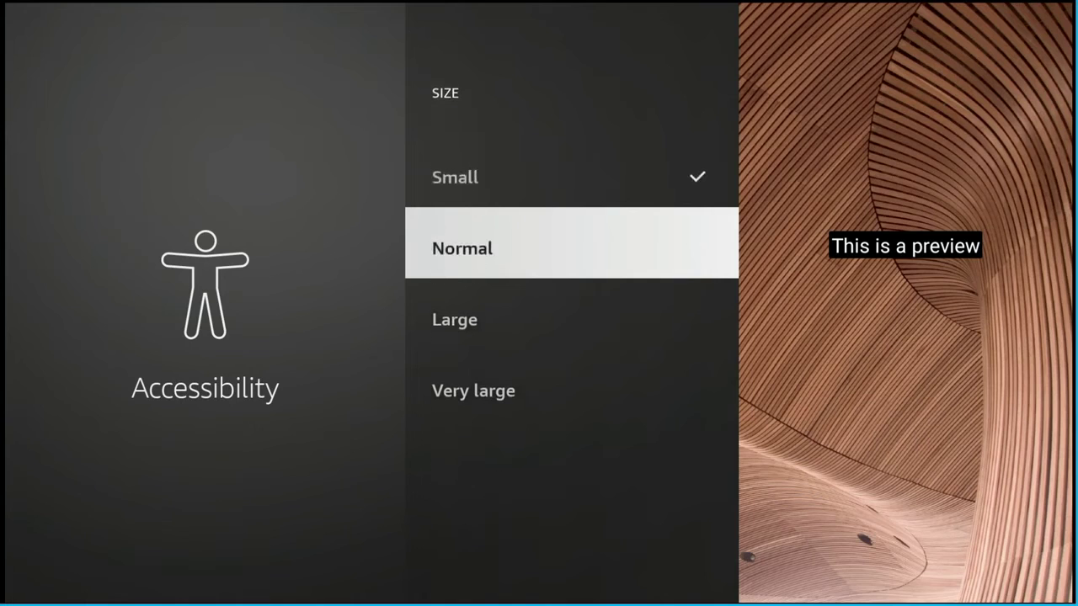
pyautogui.press('Return')
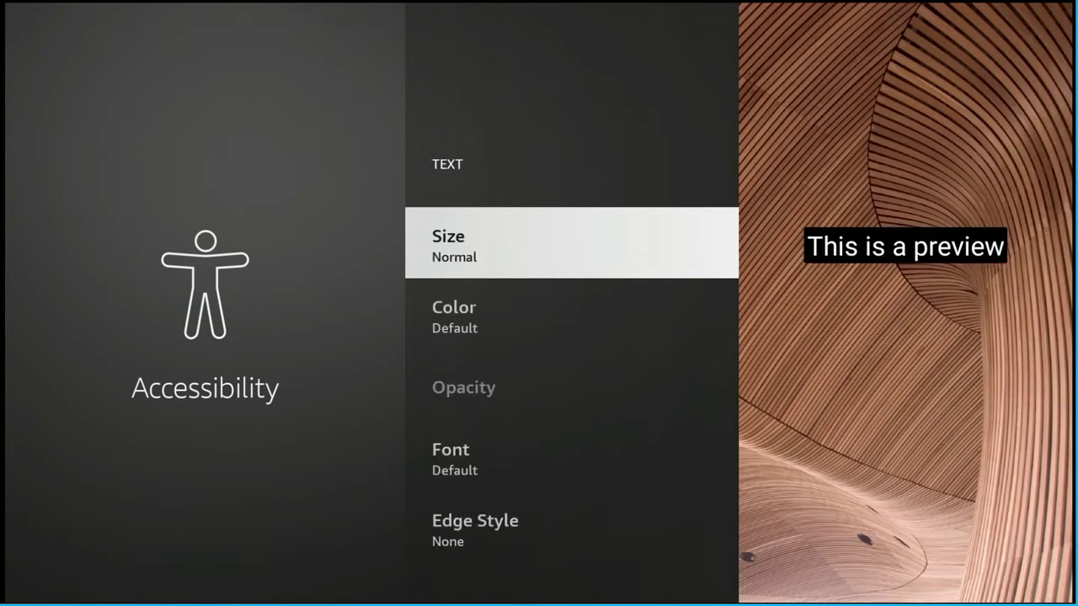
# Set the caption text size to Large.
pyautogui.press('Return')
pyautogui.press('Down')
pyautogui.press('Down')
pyautogui.press('Down')
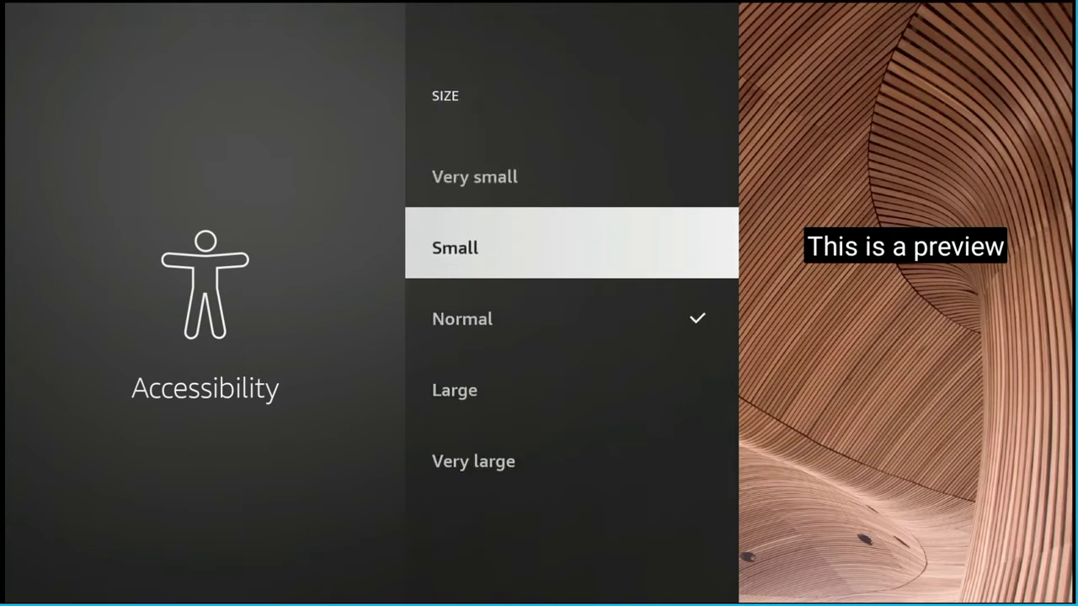
pyautogui.press('Return')
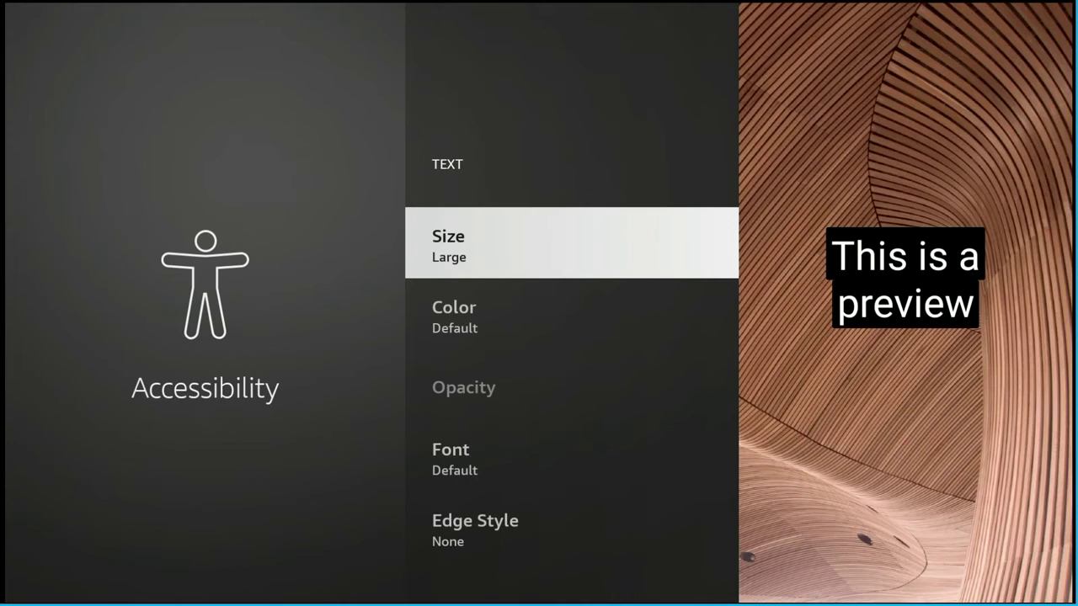
# Set the caption text size to Very large.
pyautogui.press('Return')
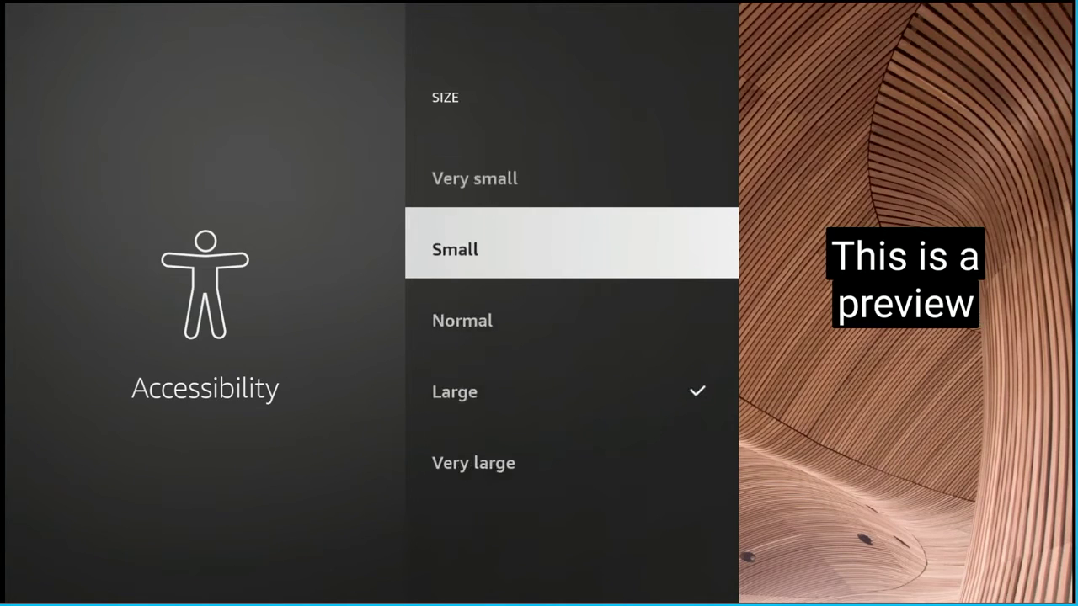
pyautogui.press('Down')
pyautogui.press('Down')
pyautogui.press('Down')
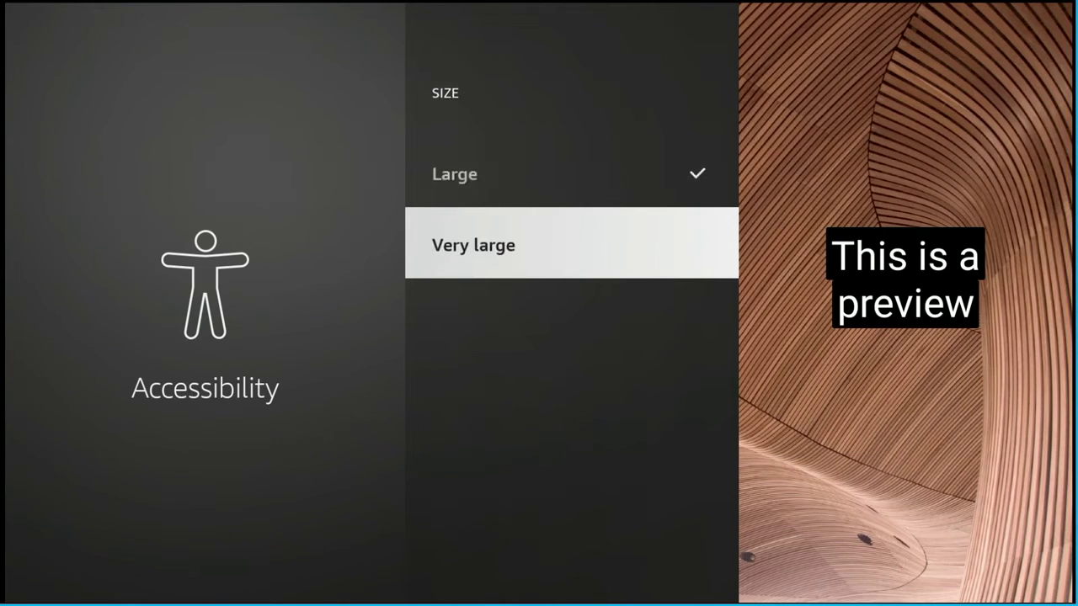
pyautogui.press('Return')
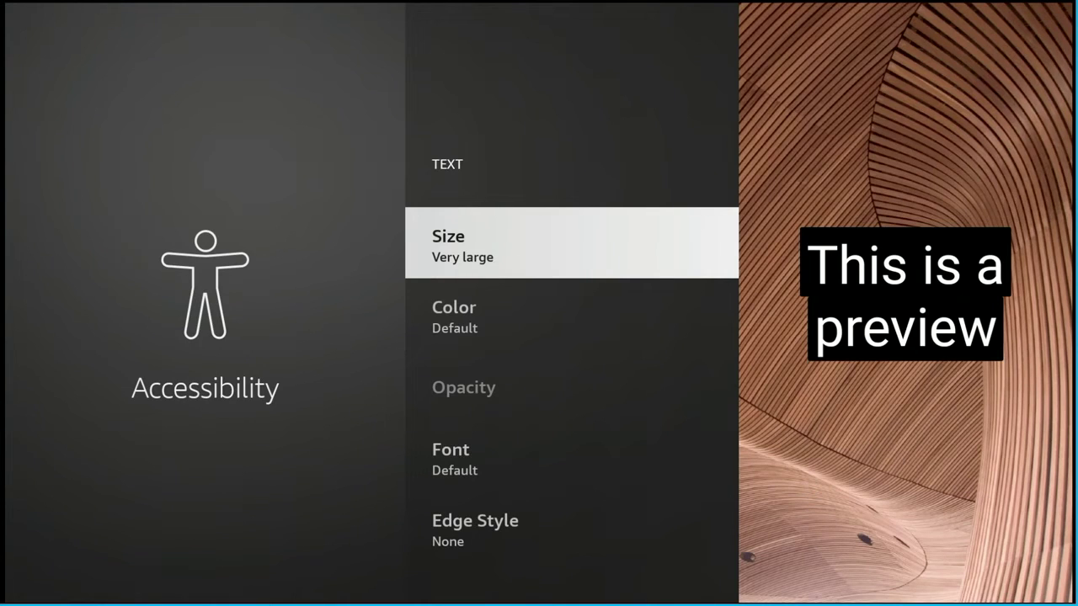
# Check the caption text Color and Opacity options, and set the text size back to Normal.
pyautogui.press('Down')
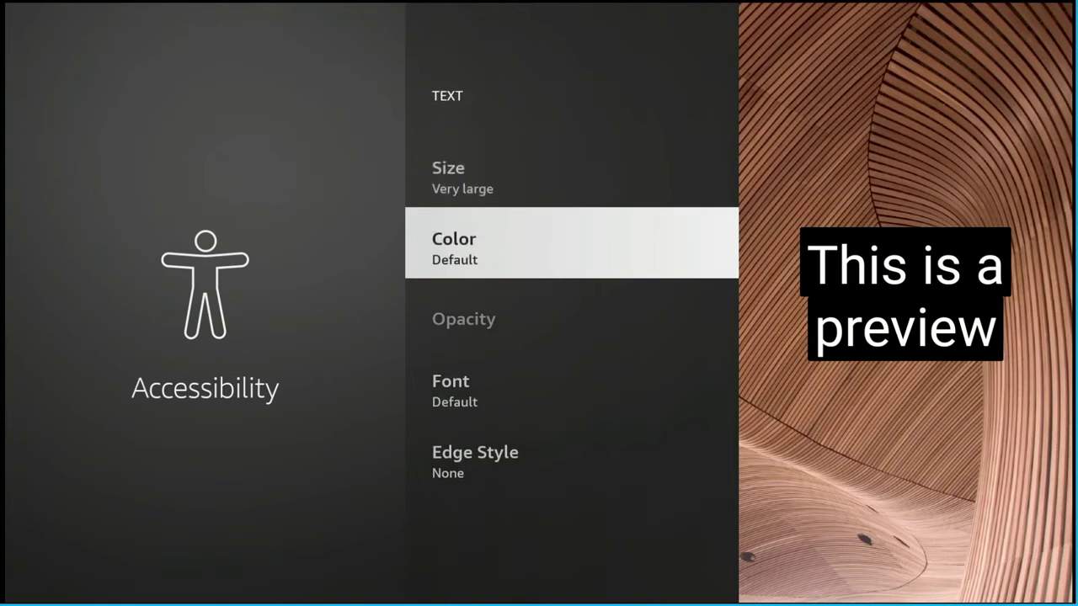
pyautogui.press('Down')
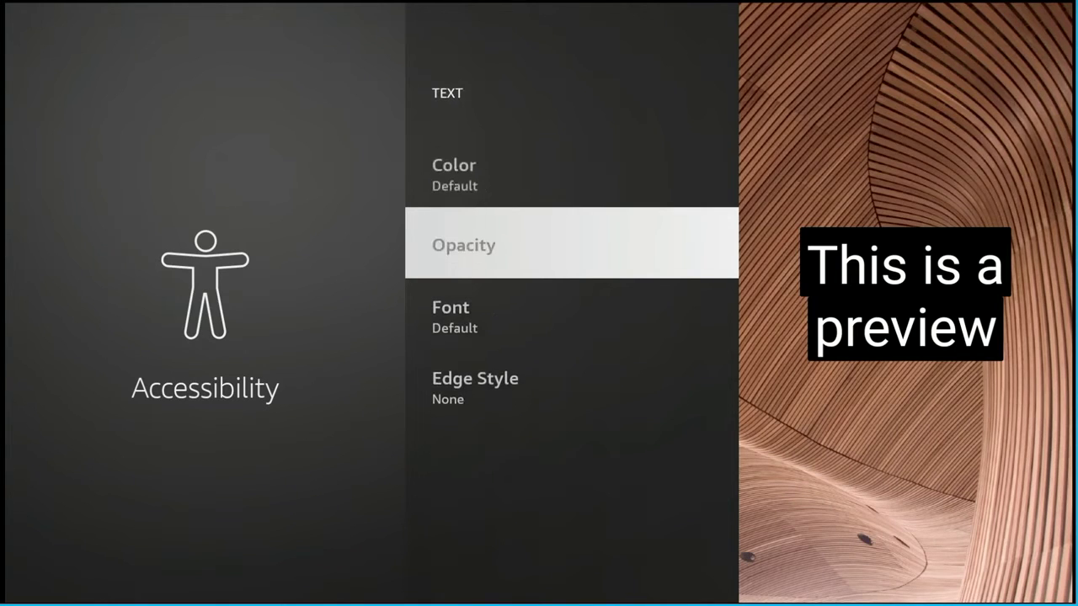
pyautogui.press('Up')
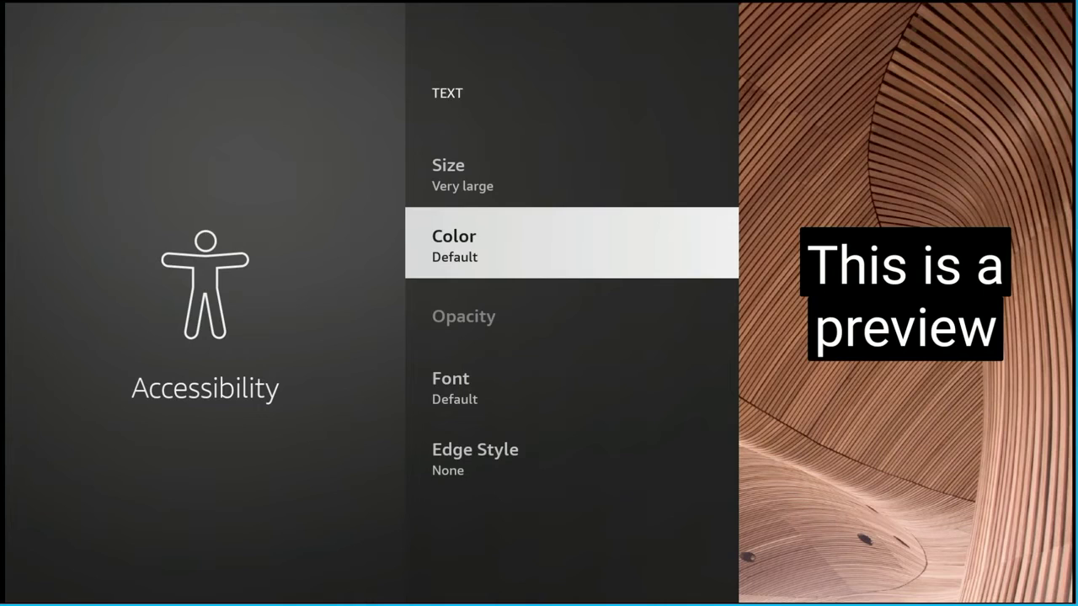
pyautogui.press('Up')
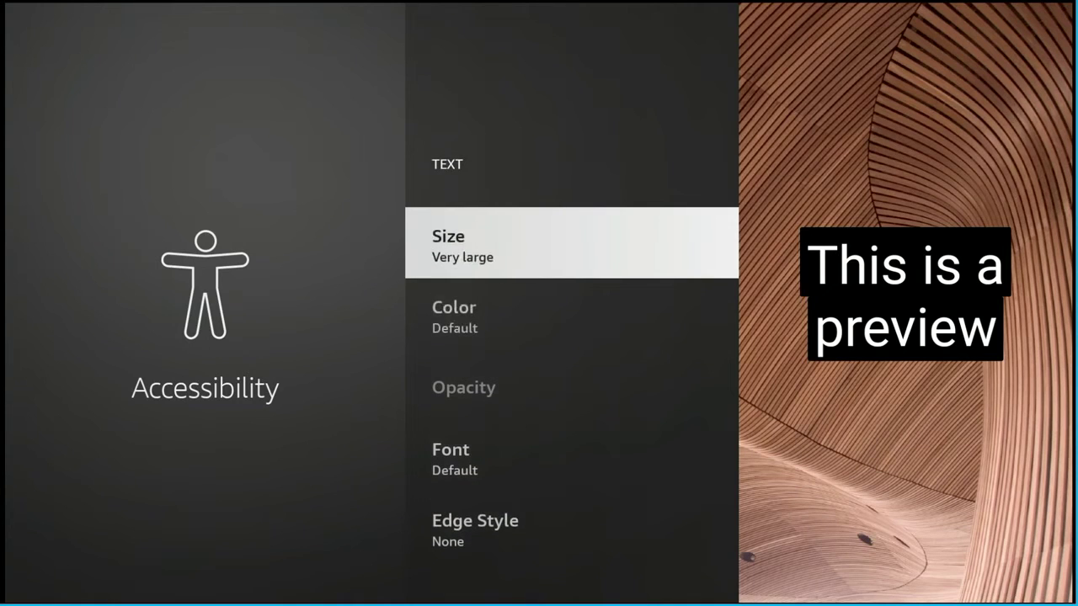
pyautogui.press('Return')
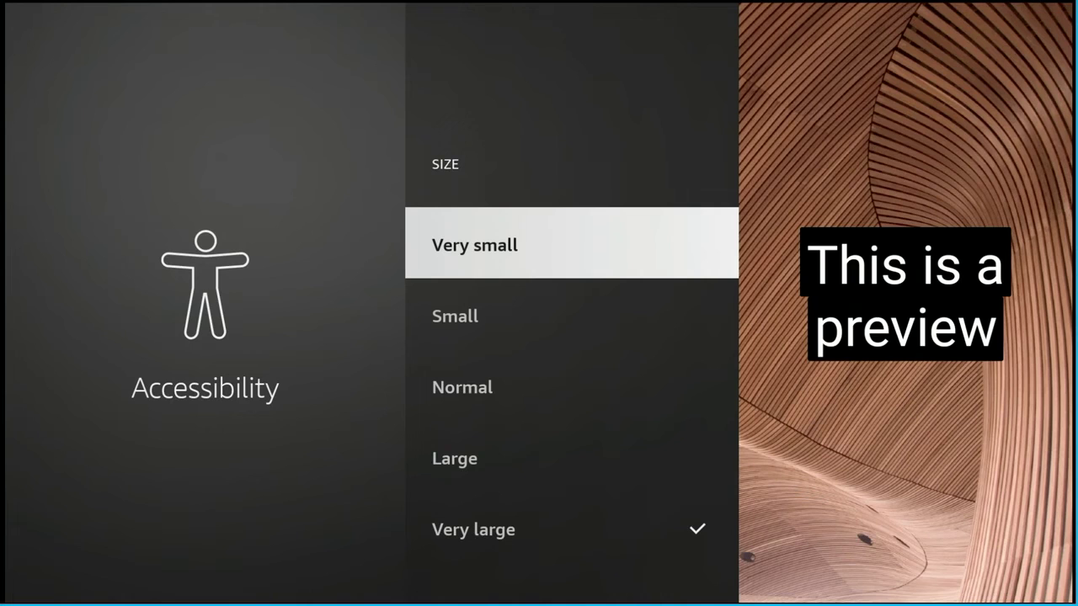
pyautogui.press('Down')
pyautogui.press('Down')
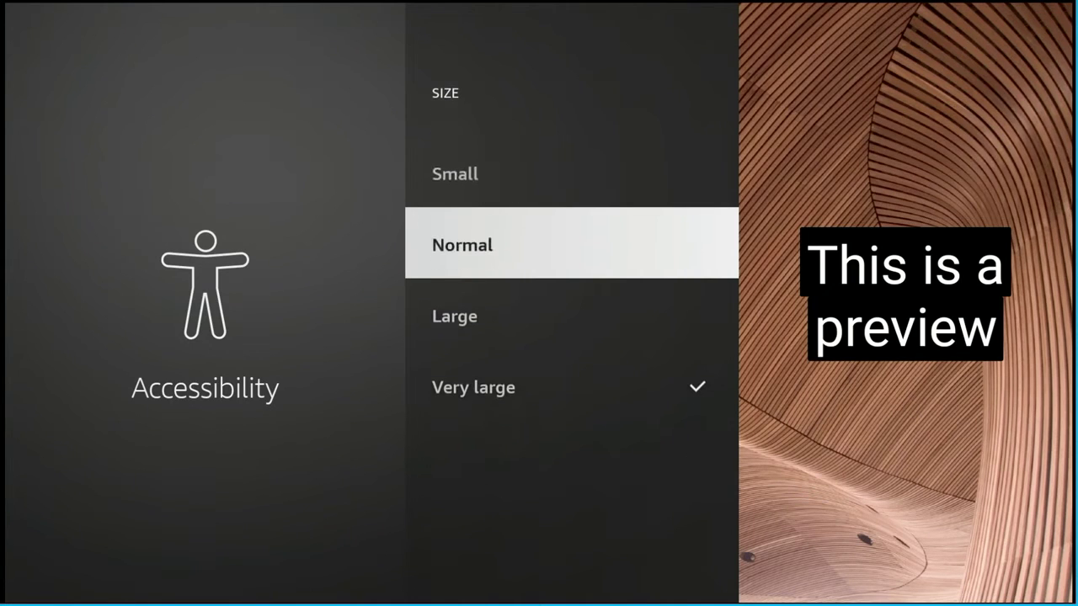
pyautogui.press('Return')
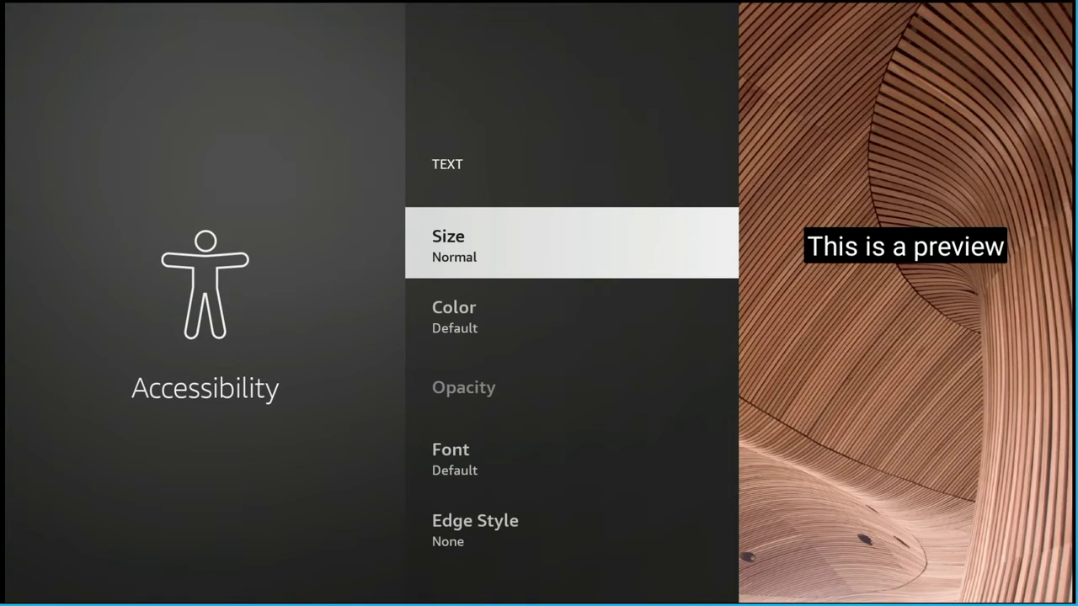
# Set the caption text size to Small.
pyautogui.press('Return')
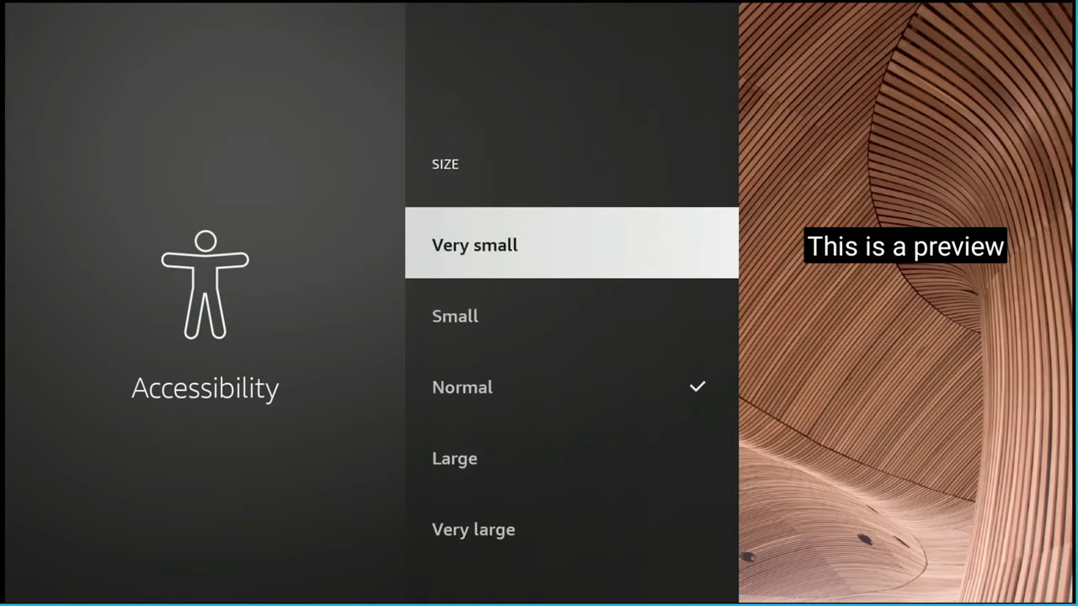
pyautogui.press('Down')
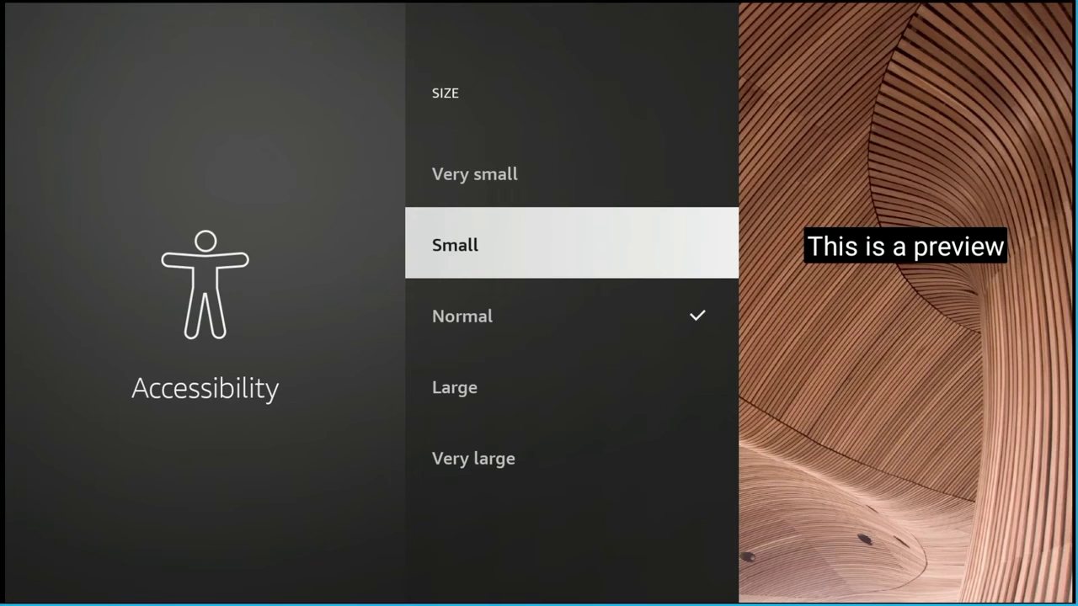
pyautogui.press('Down')
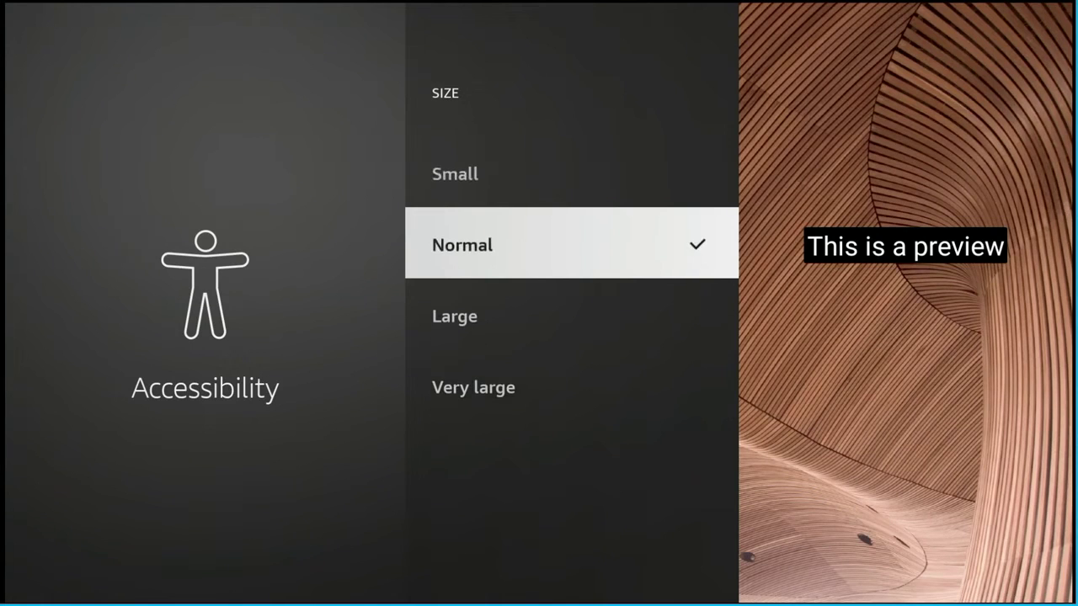
pyautogui.press('Up')
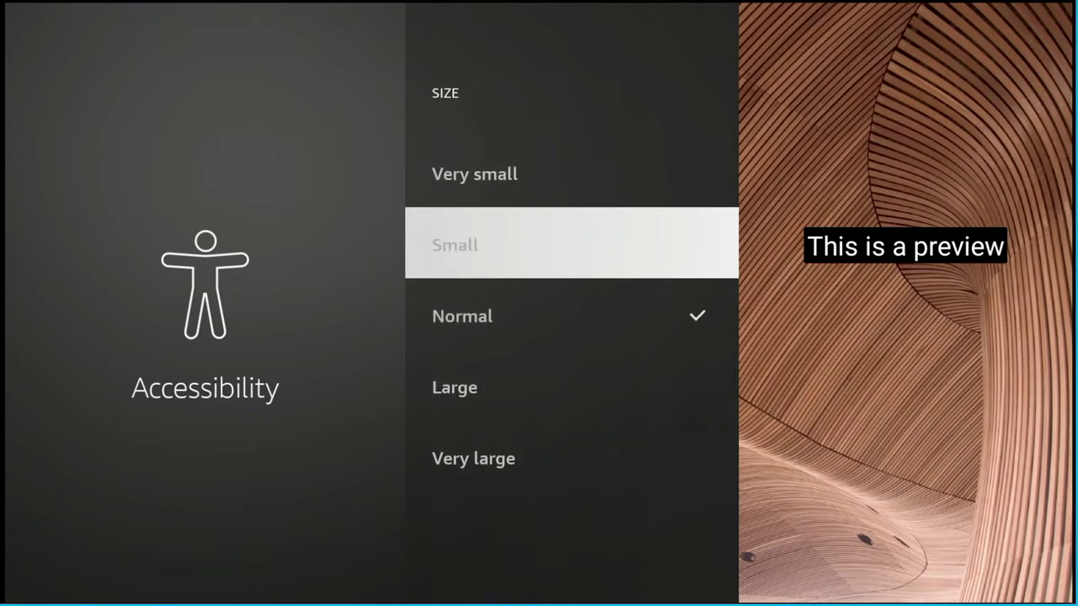
pyautogui.press('Return')
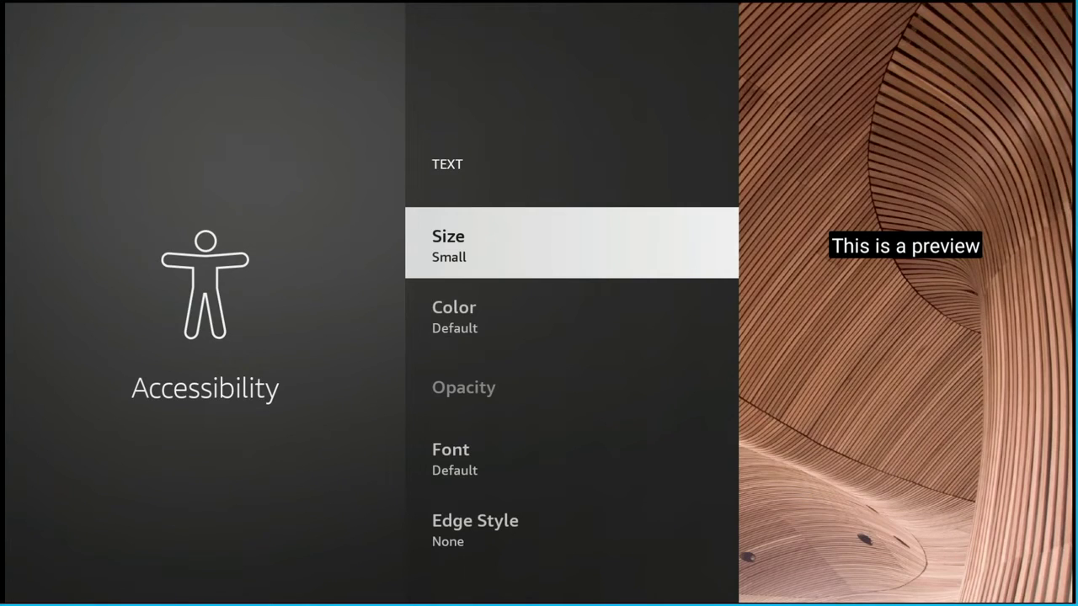
# Set the caption text color to Red.
pyautogui.press('Down')
pyautogui.press('Return')
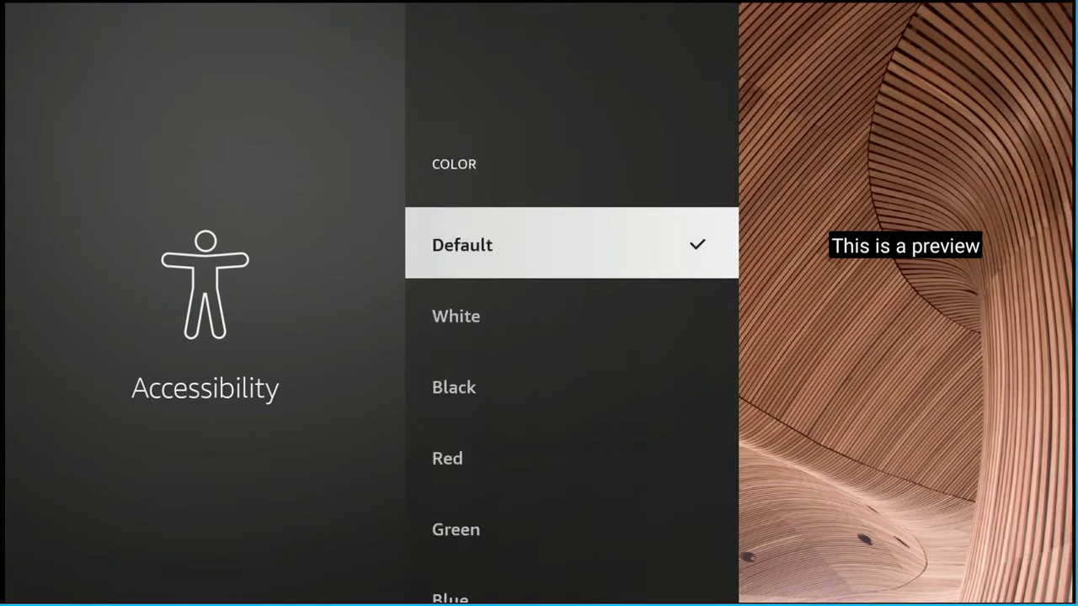
pyautogui.press('Down')
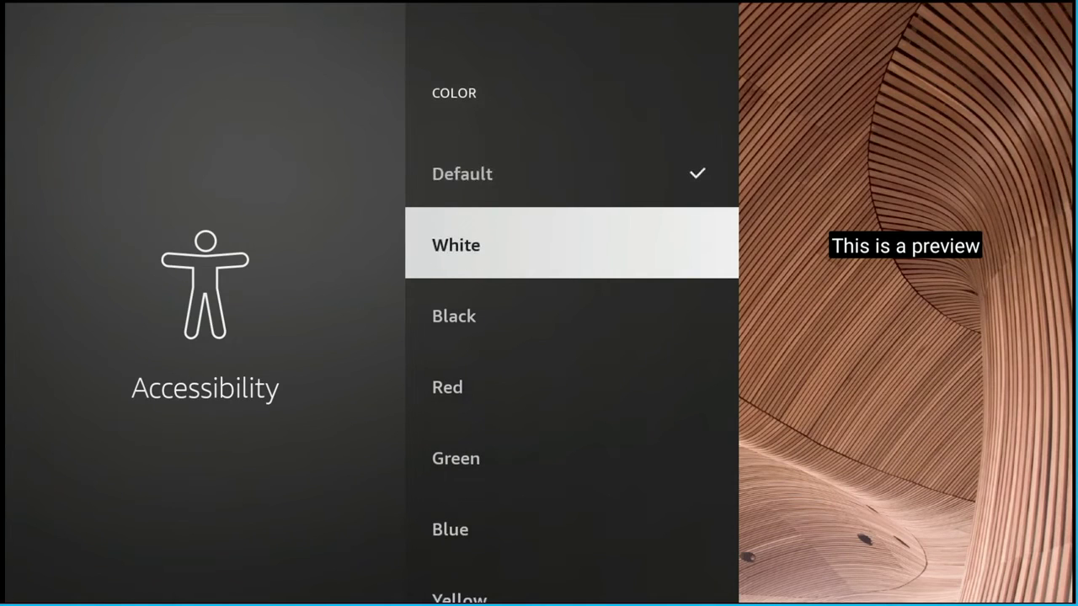
pyautogui.press('Down')
pyautogui.press('Down')
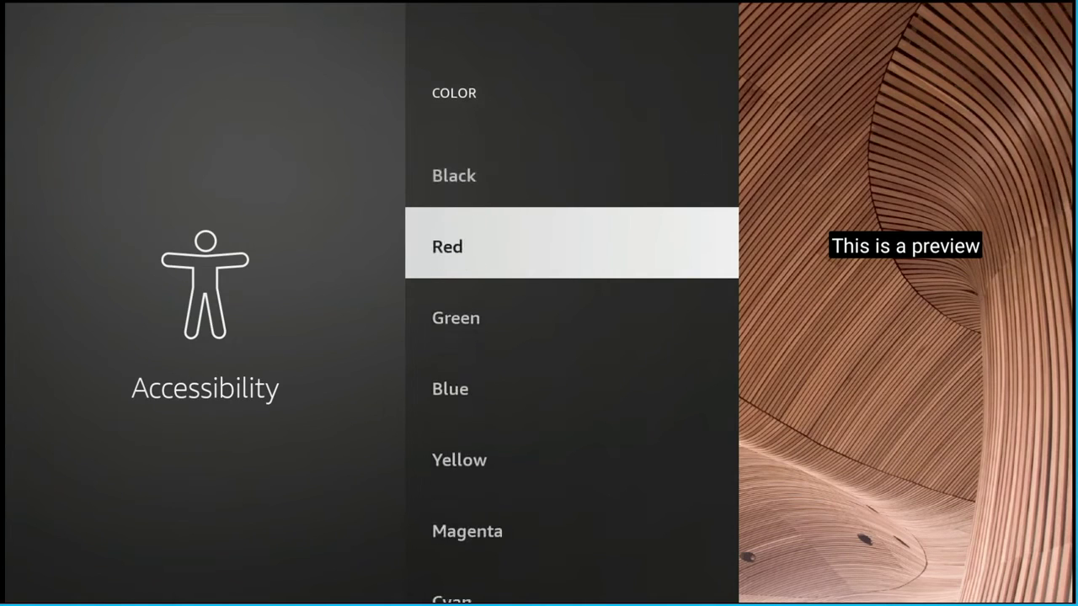
pyautogui.press('Return')
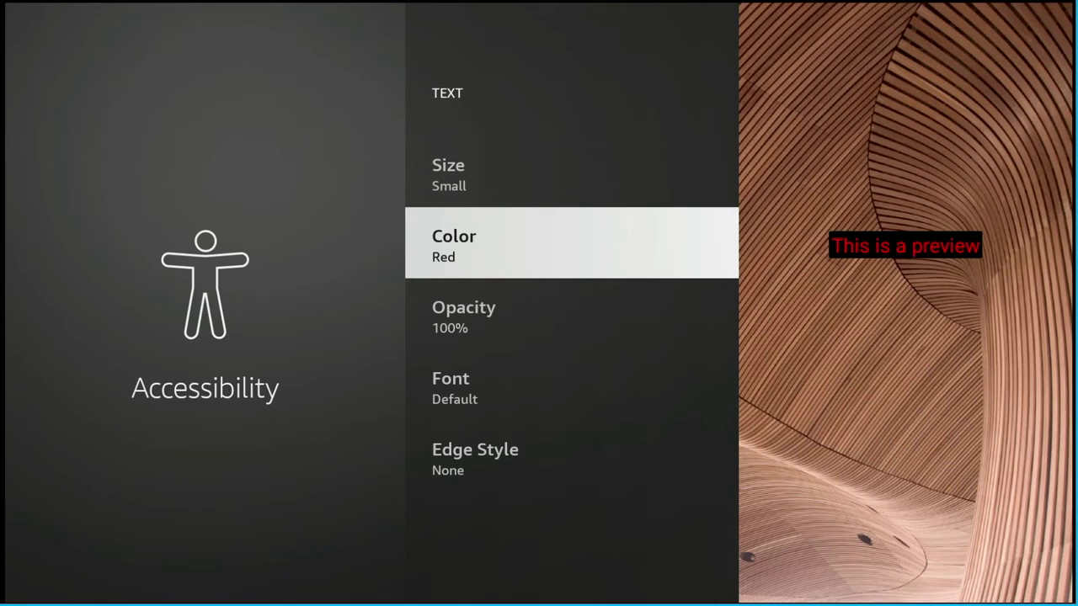
# Change the caption text color to Green.
pyautogui.press('Down')
pyautogui.press('Down')
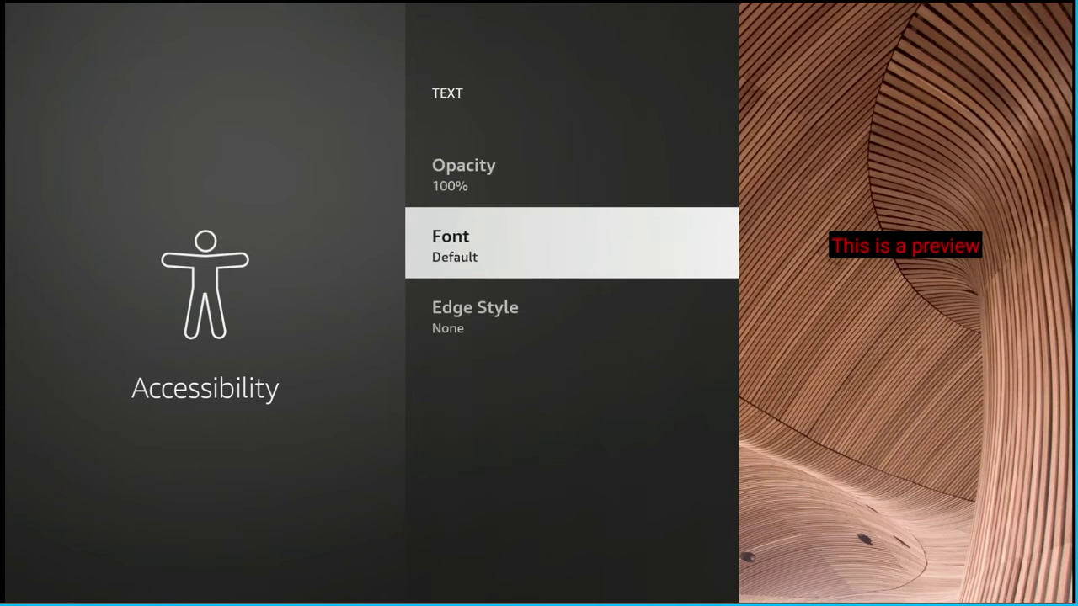
pyautogui.press('Up')
pyautogui.press('Up')
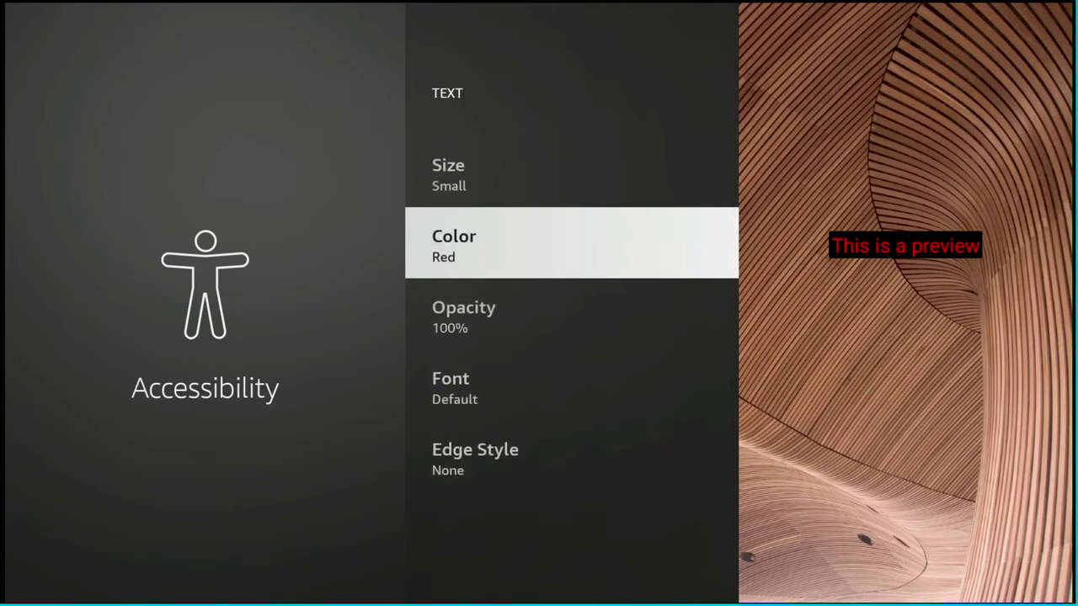
pyautogui.press('Return')
pyautogui.press('Down')
pyautogui.press('Down')
pyautogui.press('Down')
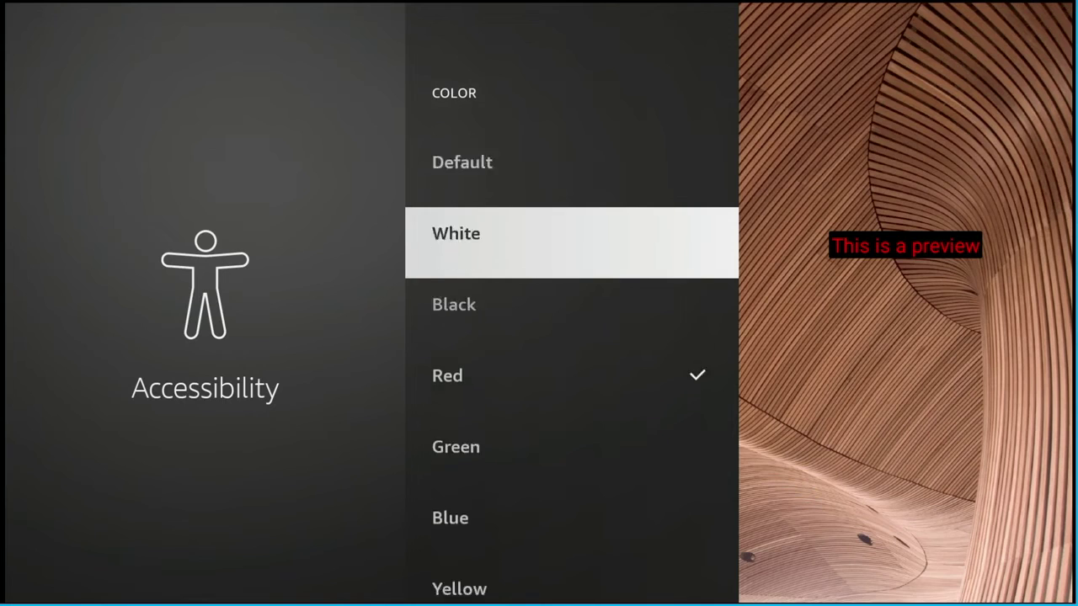
pyautogui.press('Down')
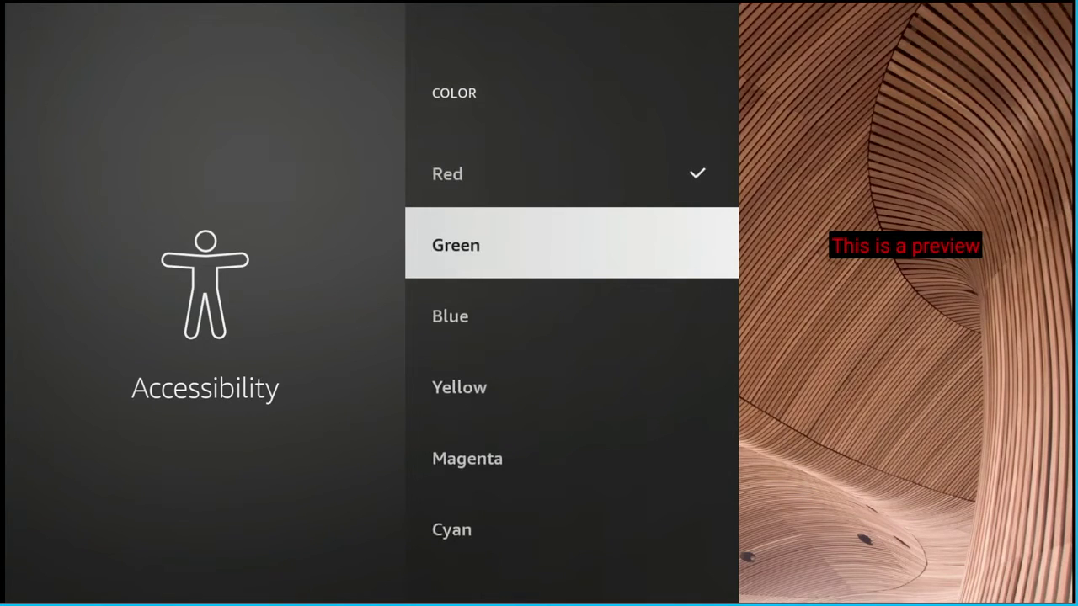
pyautogui.press('Return')
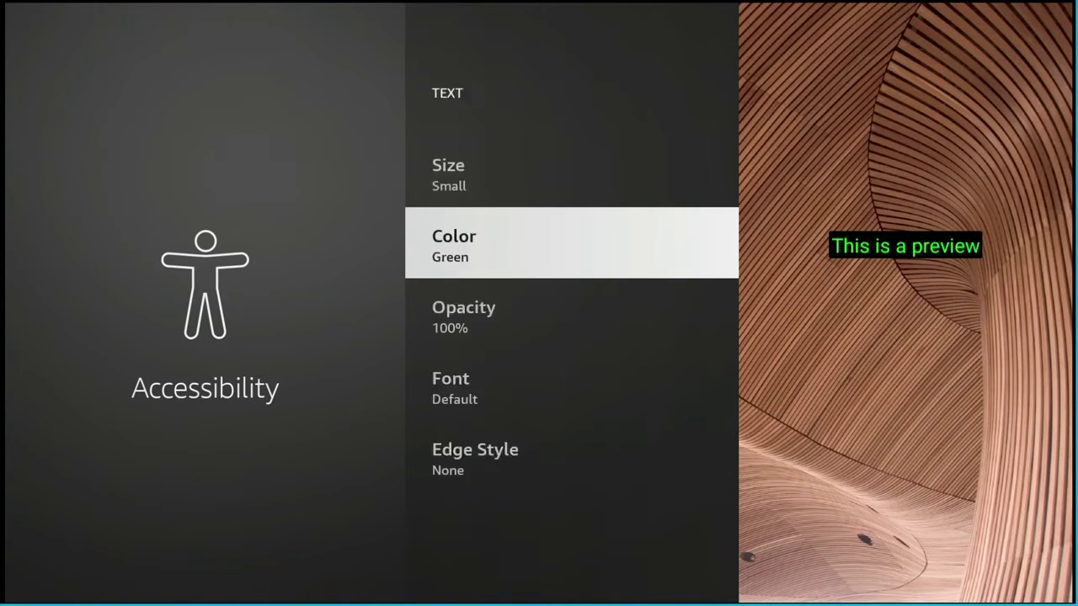
# Change the caption text color to Blue.
pyautogui.press('Return')
pyautogui.press('Down')
pyautogui.press('Down')
pyautogui.press('Down')
pyautogui.press('Down')
pyautogui.press('Down')
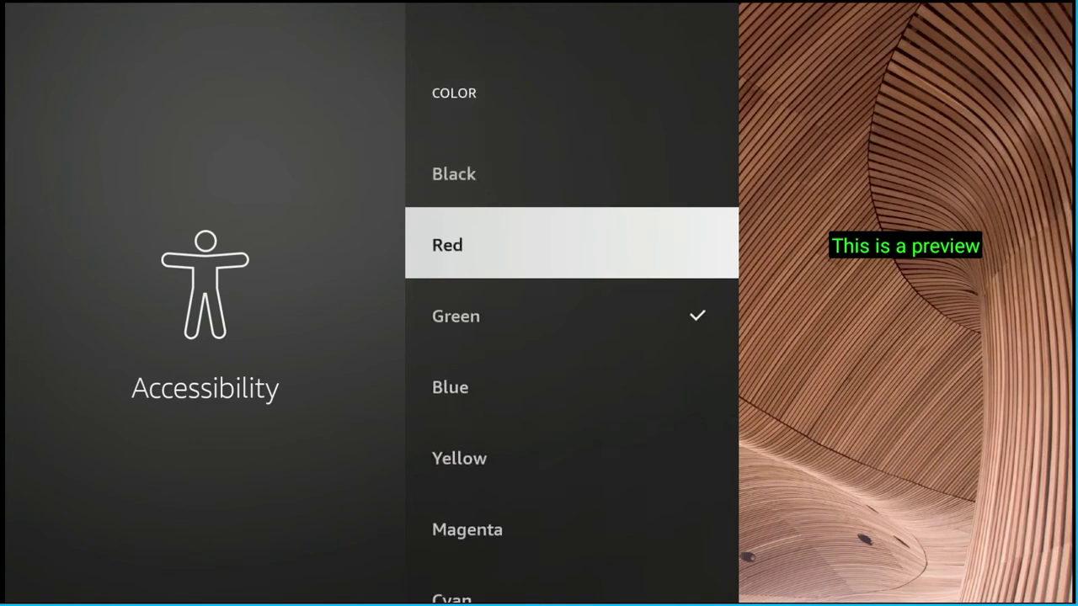
pyautogui.press('Return')
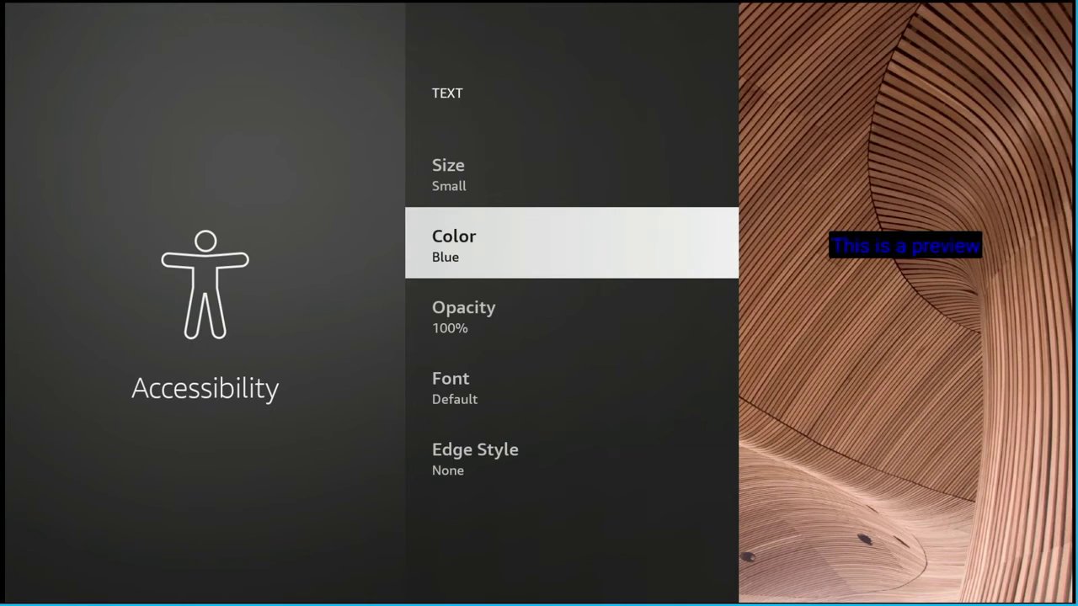
# Set the caption text color to White.
pyautogui.press('Return')
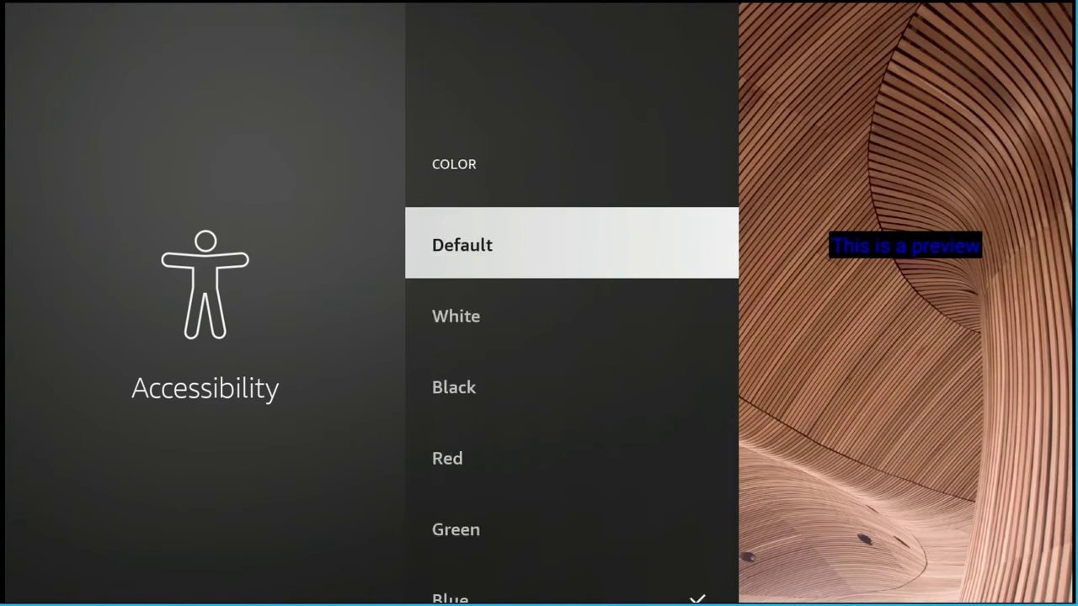
pyautogui.press('Down')
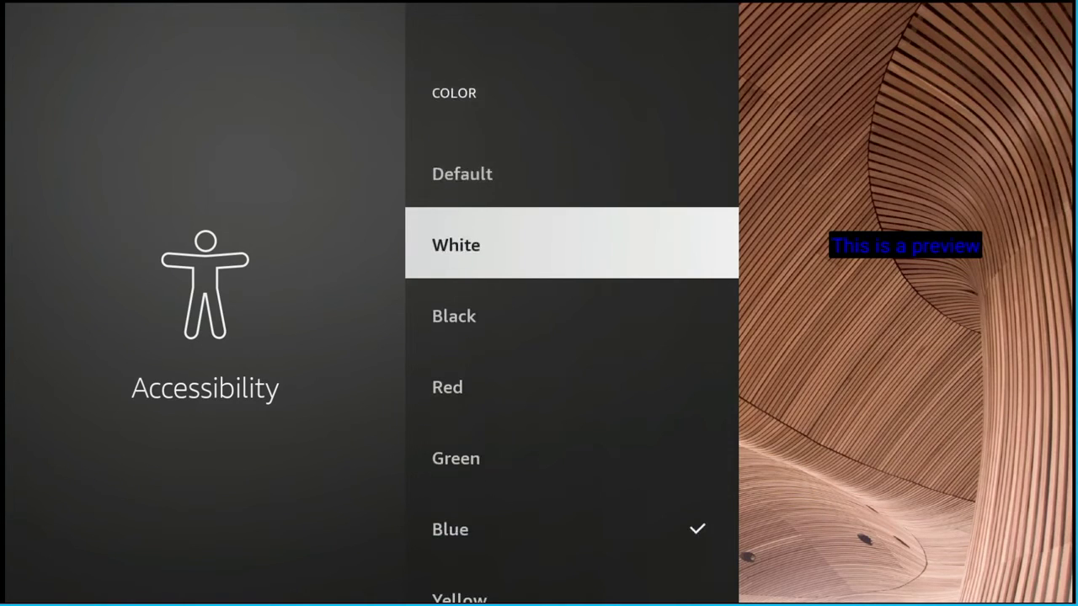
pyautogui.press('Return')
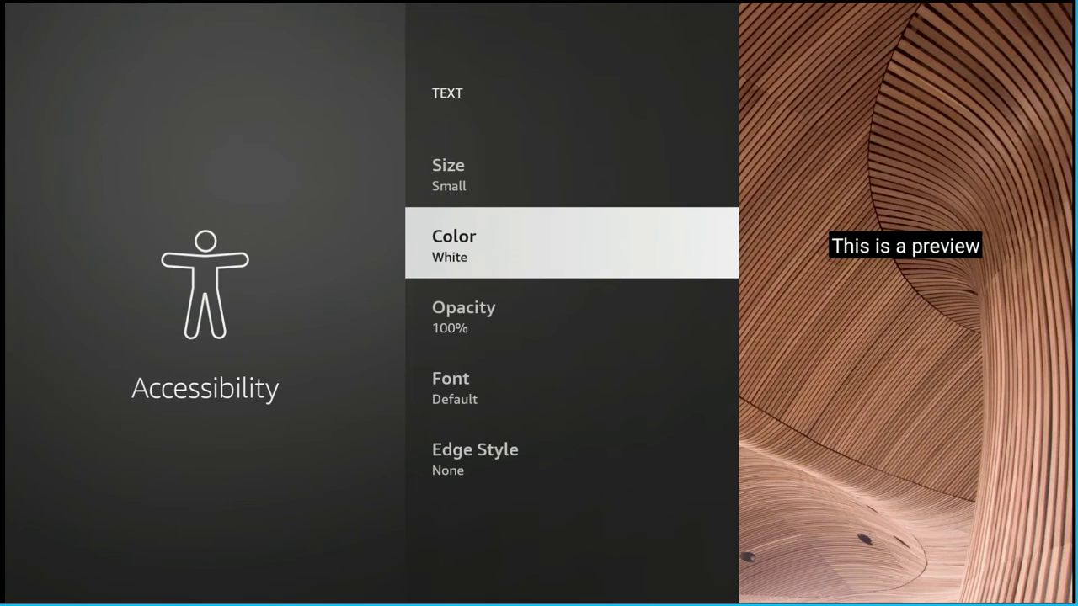
# Set the caption text opacity to 75%.
pyautogui.press('Down')
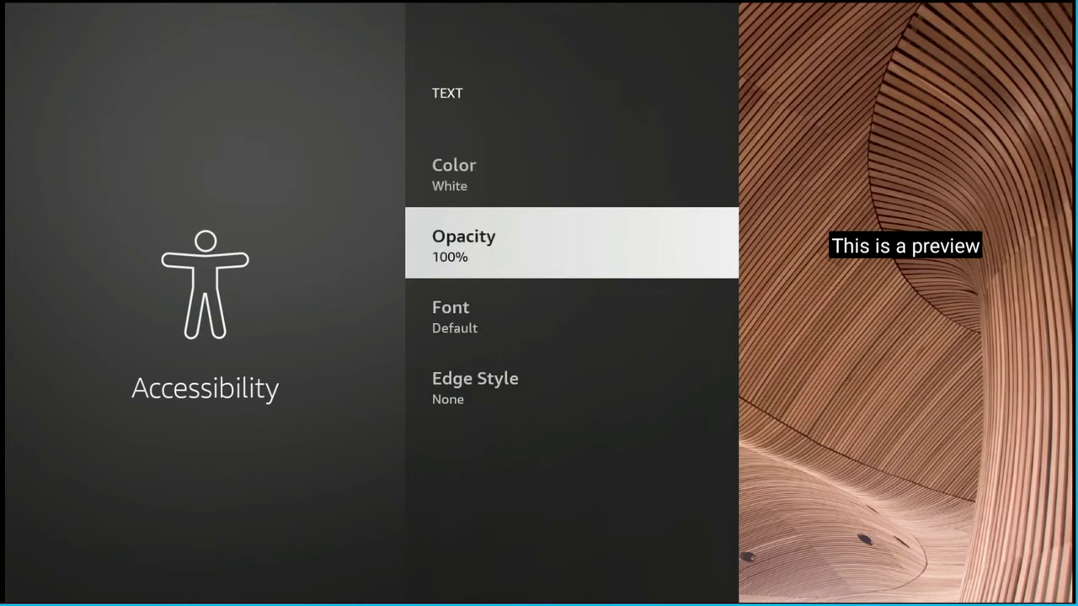
pyautogui.press('Return')
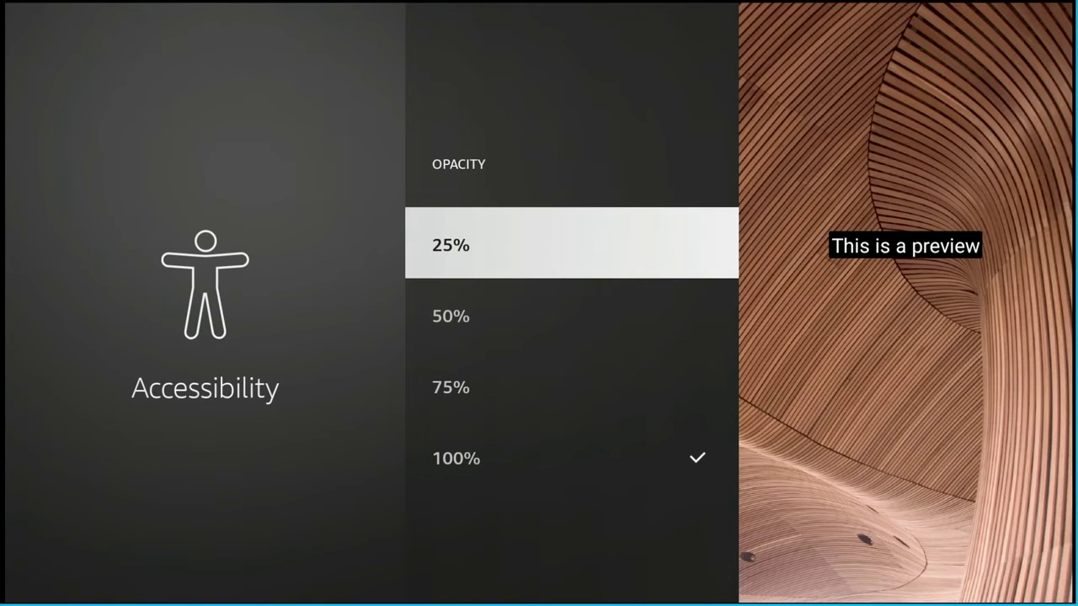
pyautogui.press('Down')
pyautogui.press('Down')
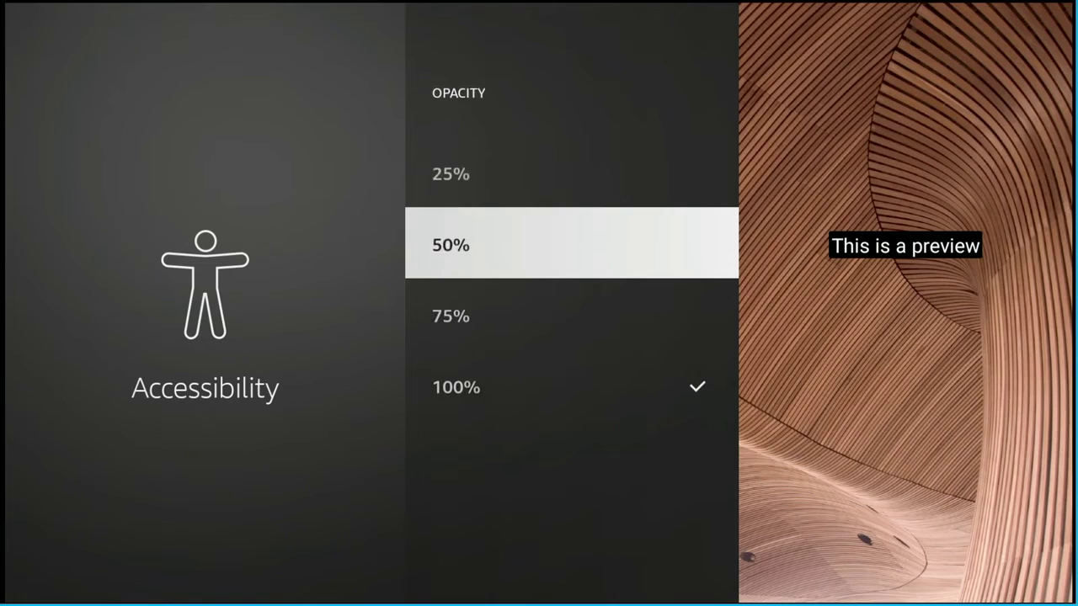
pyautogui.press('Return')
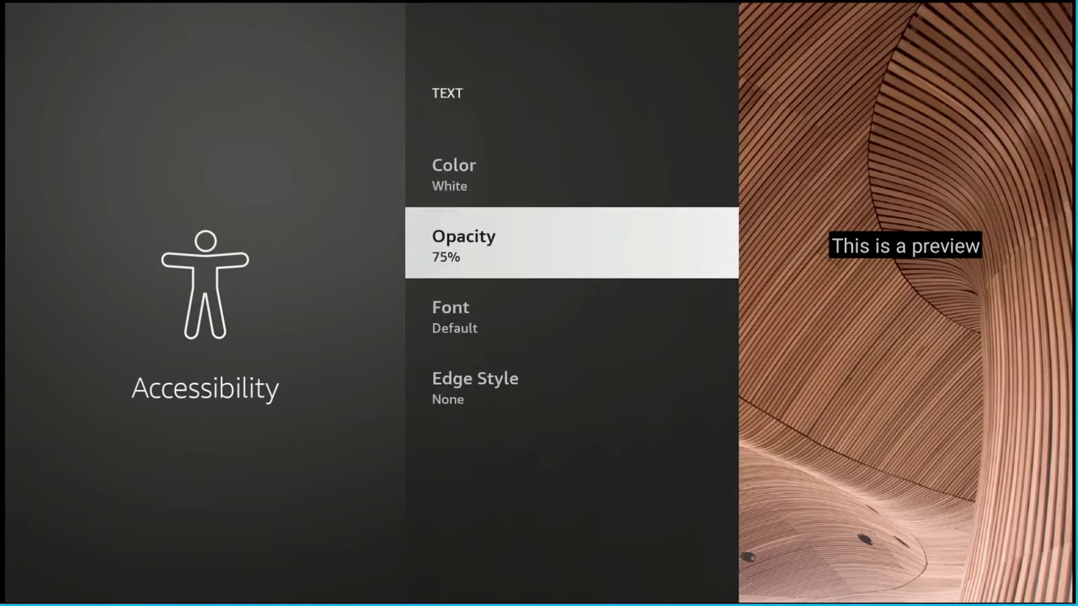
# Lower the caption text opacity to 50% and after that to 25%.
pyautogui.press('Return')
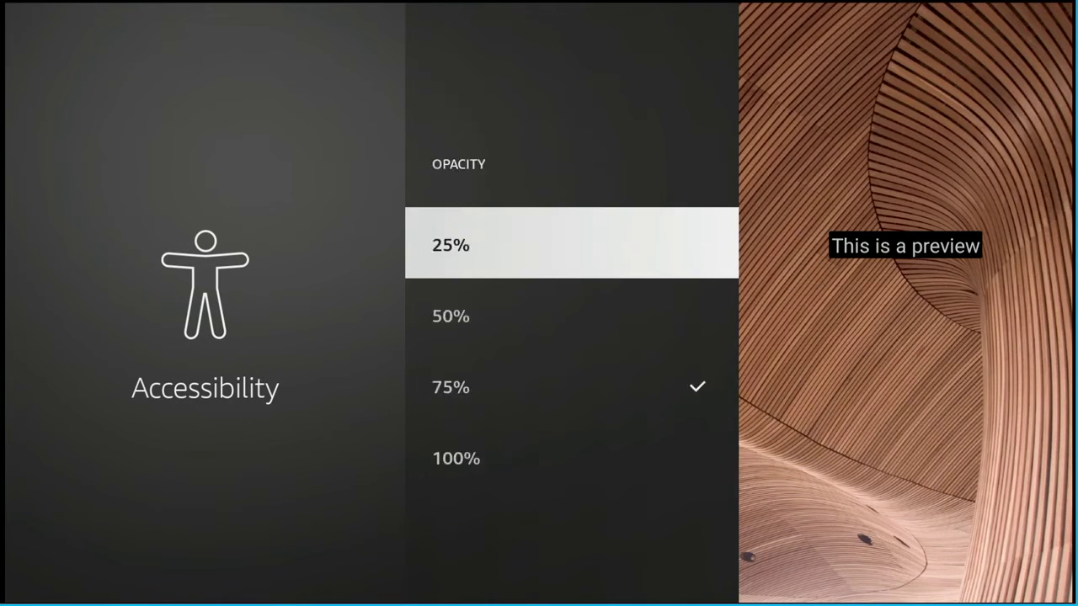
pyautogui.press('Down')
pyautogui.press('Return')
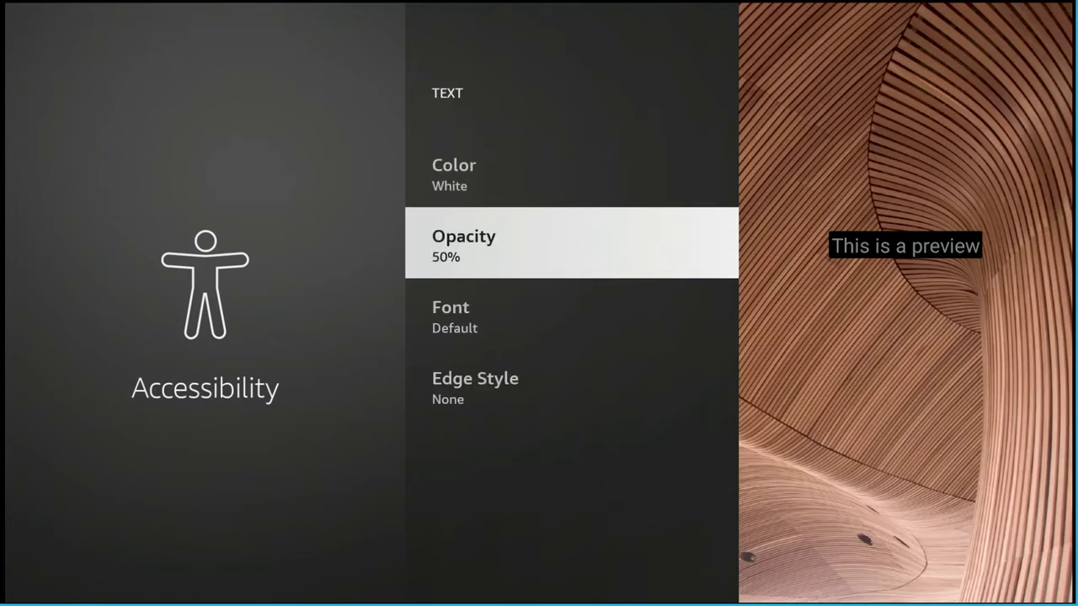
pyautogui.press('Return')
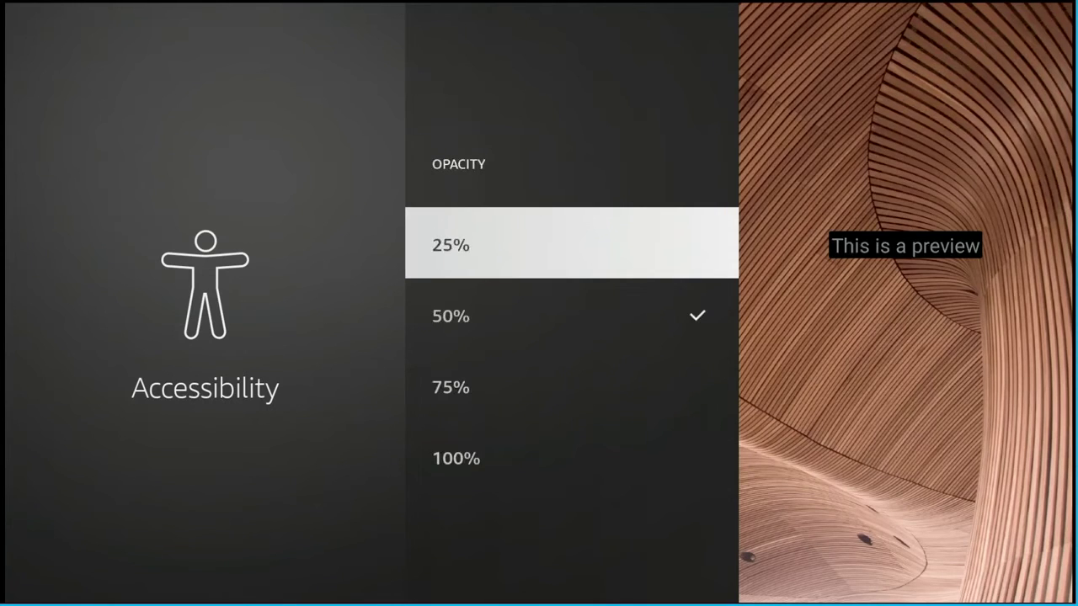
pyautogui.press('Return')
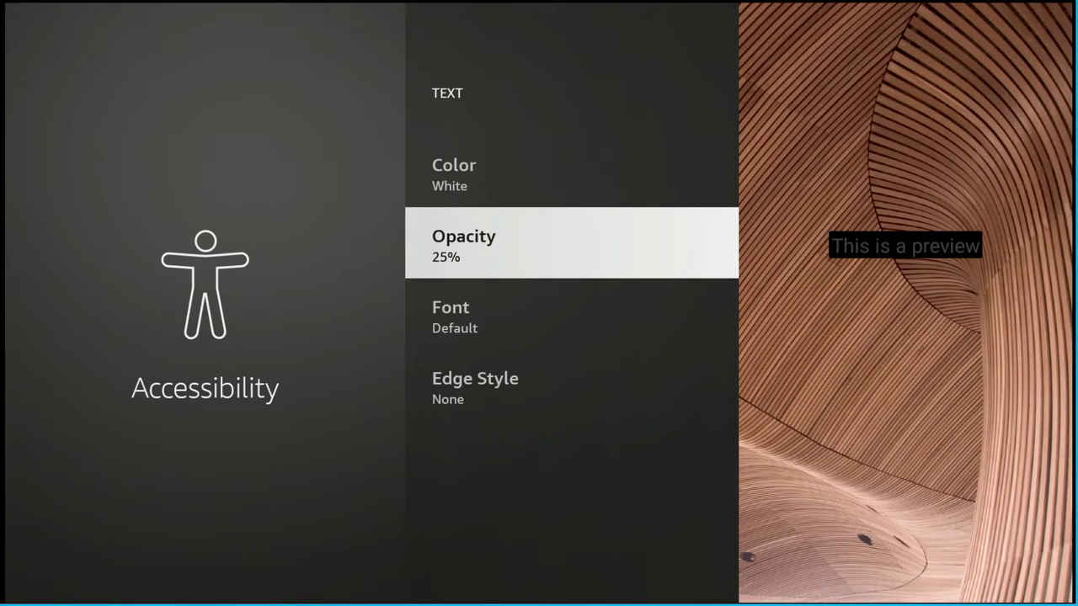
# Set the caption text opacity back to 100%.
pyautogui.press('Return')
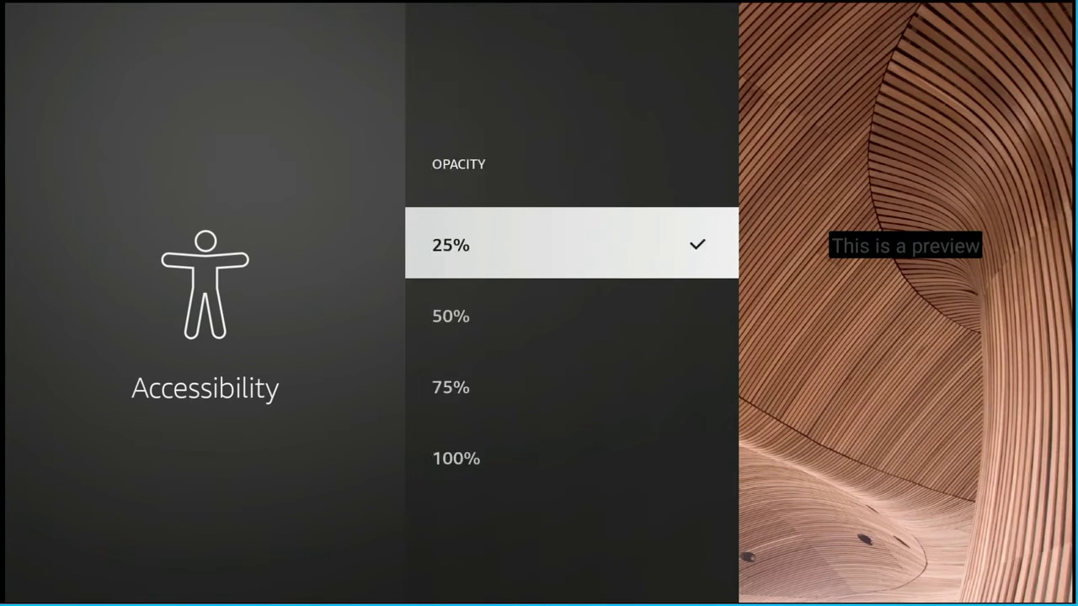
pyautogui.press('Down')
pyautogui.press('Down')
pyautogui.press('Down')
pyautogui.press('Return')
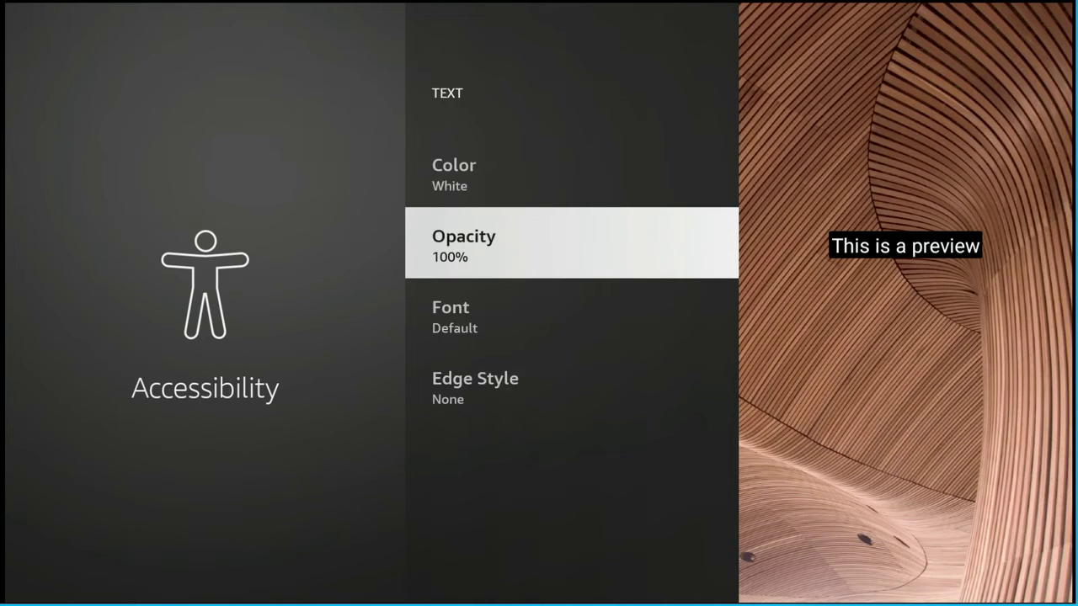
# Set the caption text font to Casual.
pyautogui.press('Down')
pyautogui.press('Return')
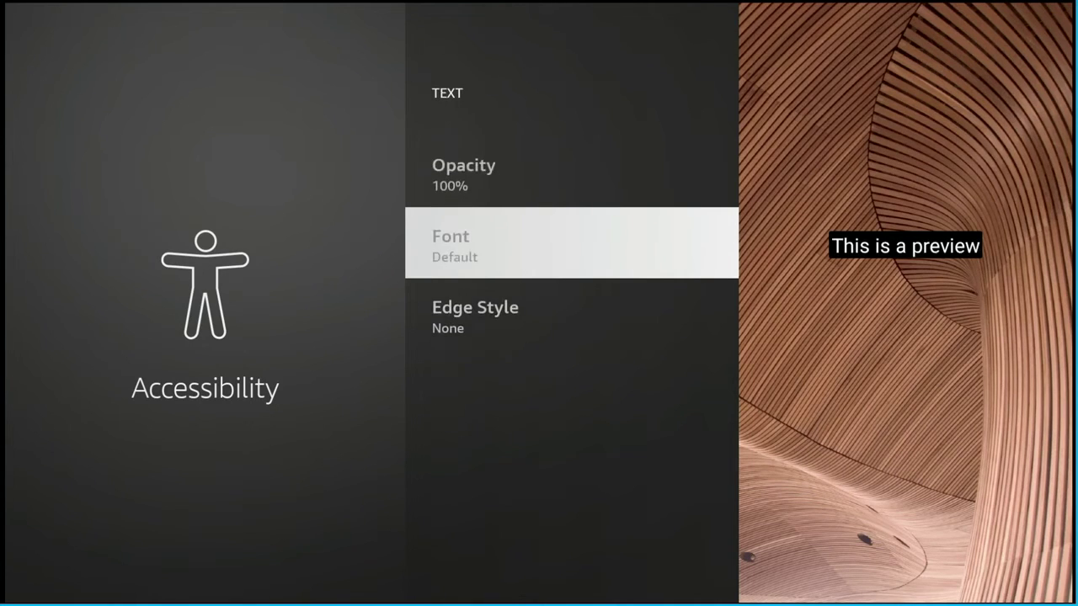
pyautogui.press('Down')
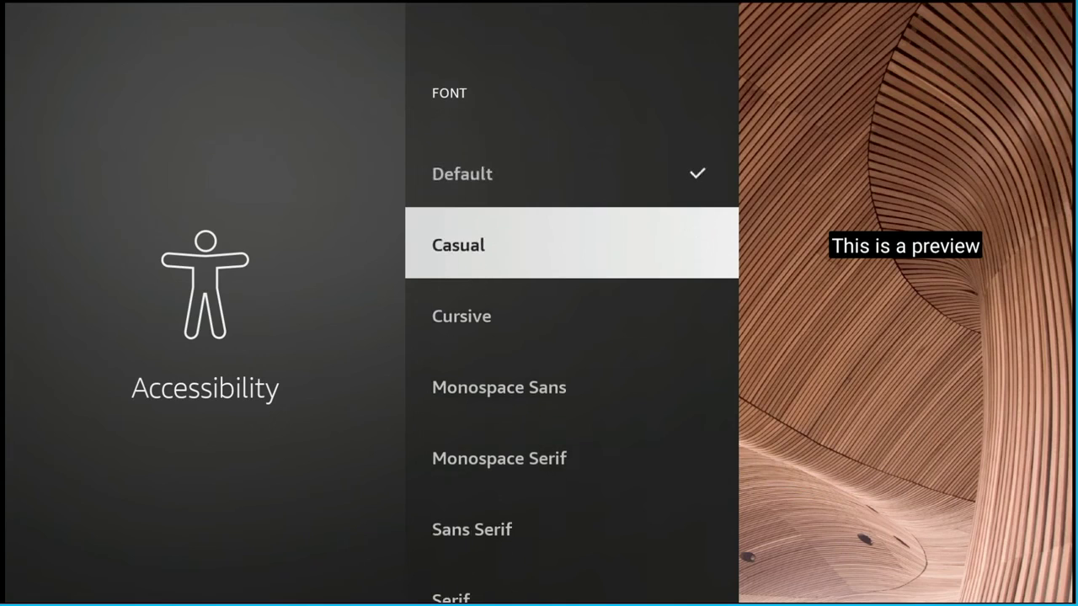
pyautogui.press('Return')
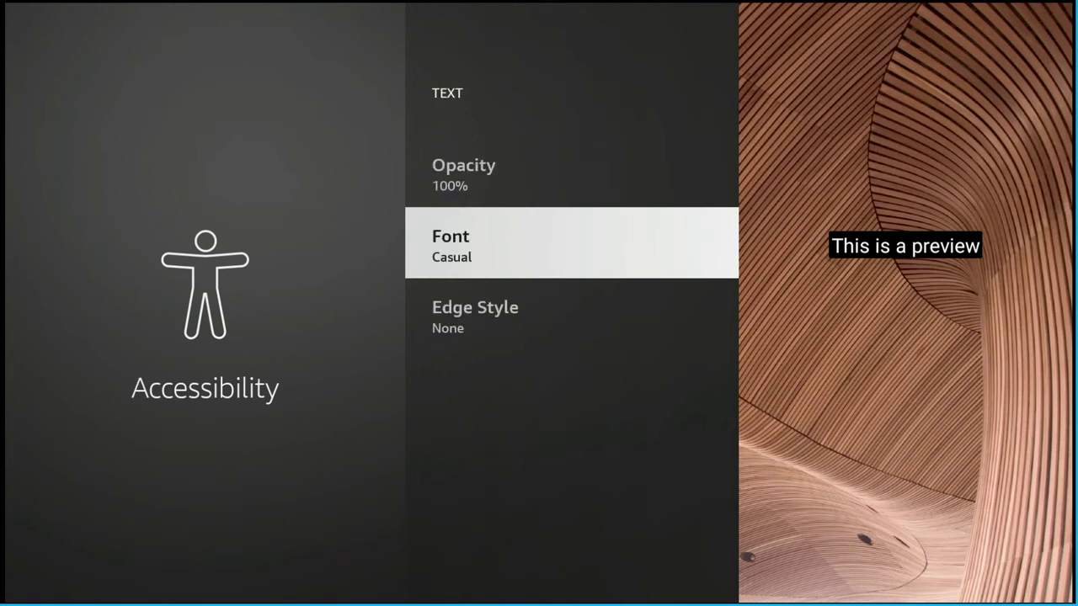
# Change the caption text font to Cursive.
pyautogui.press('Return')
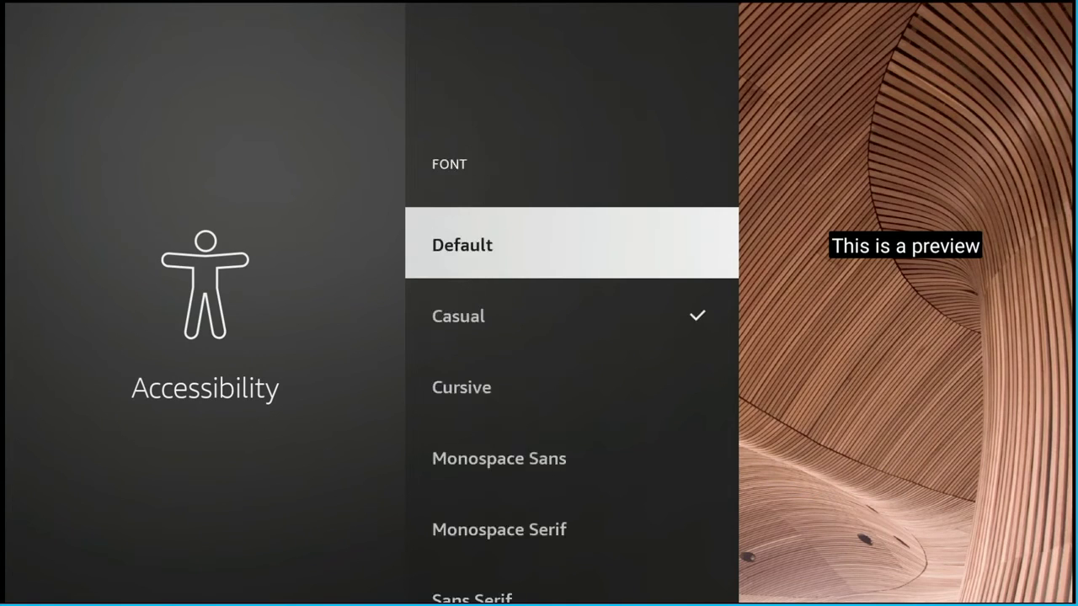
pyautogui.press('Down')
pyautogui.press('Down')
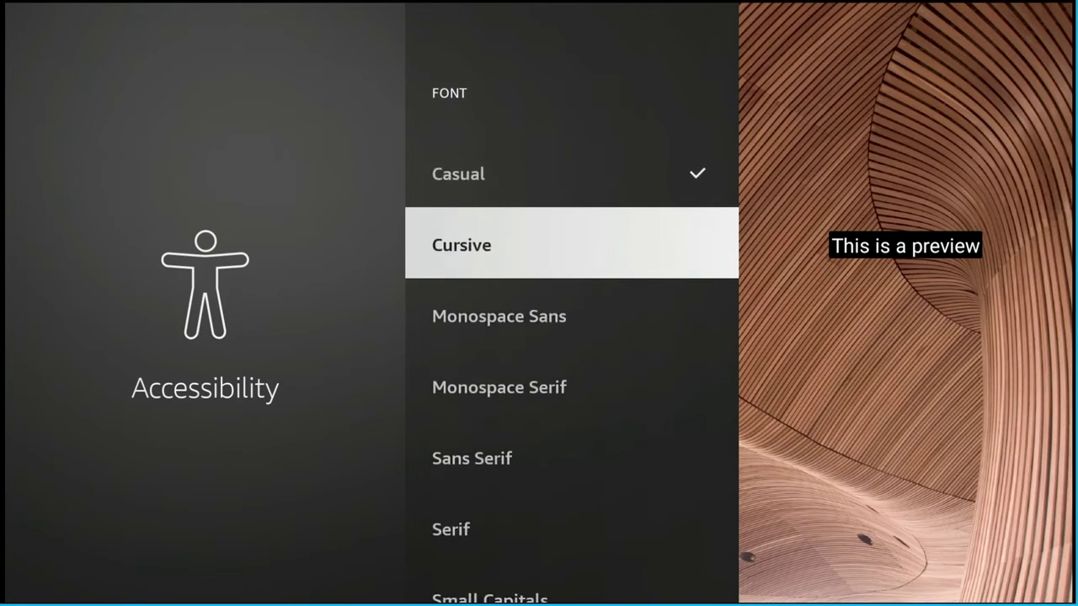
pyautogui.press('Return')
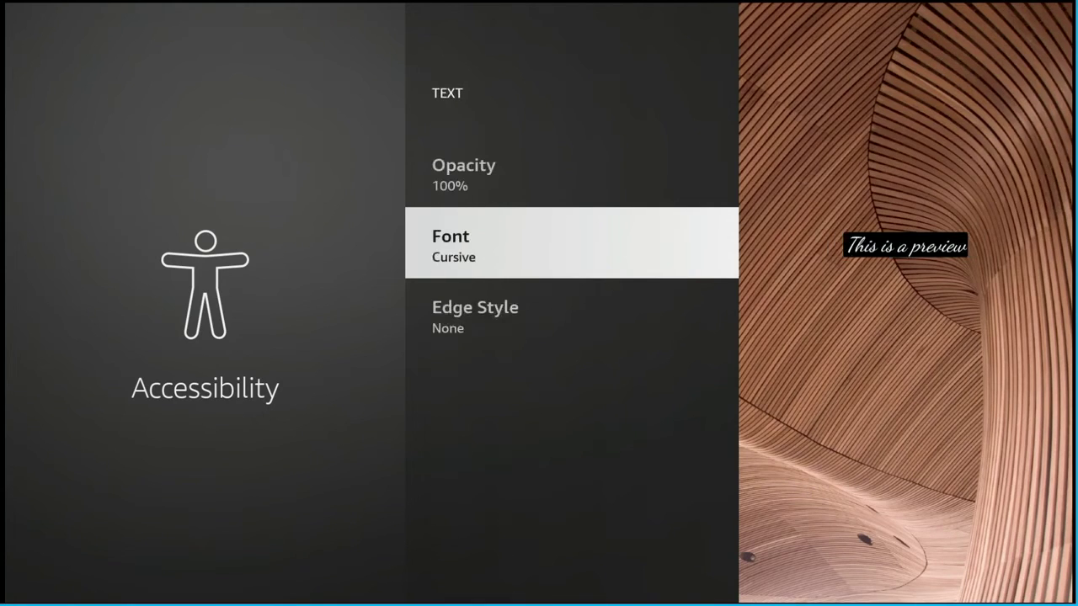
# Change the caption text font to Monospace Sans.
pyautogui.press('Return')
pyautogui.press('Down')
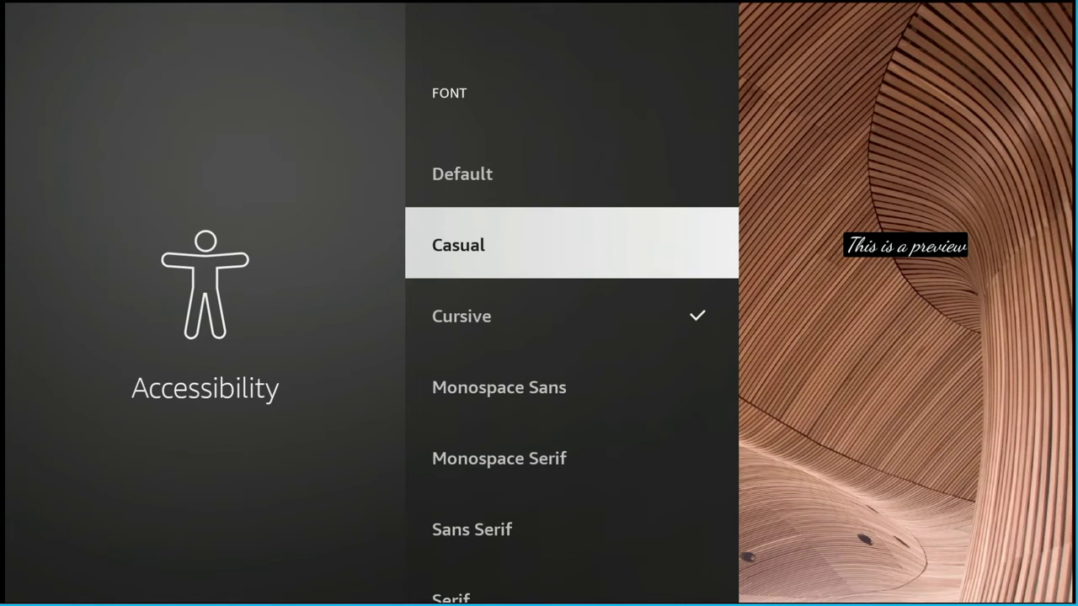
pyautogui.press('Down')
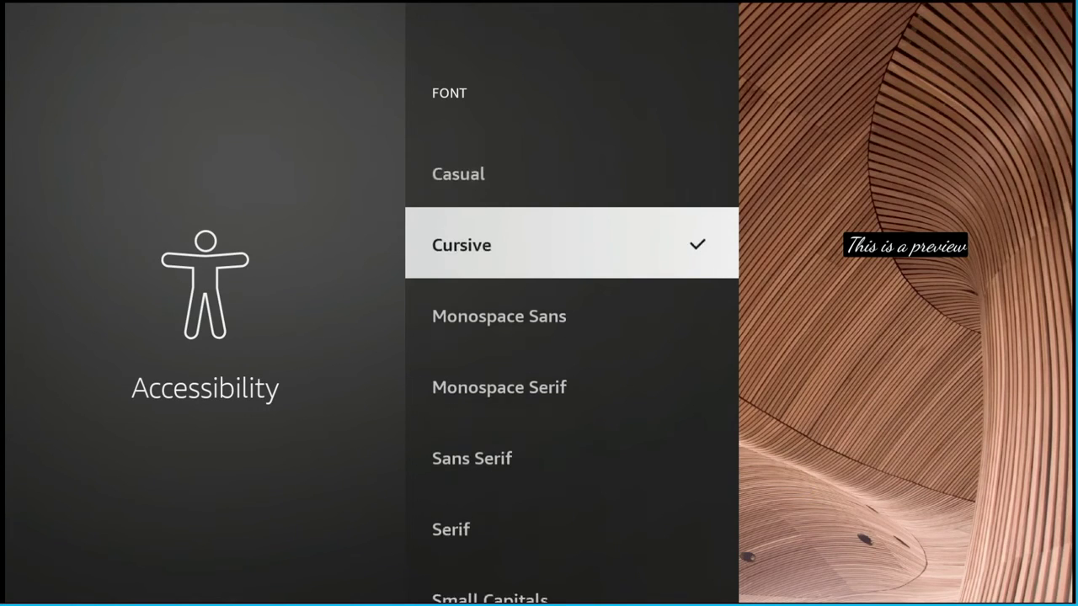
pyautogui.press('Down')
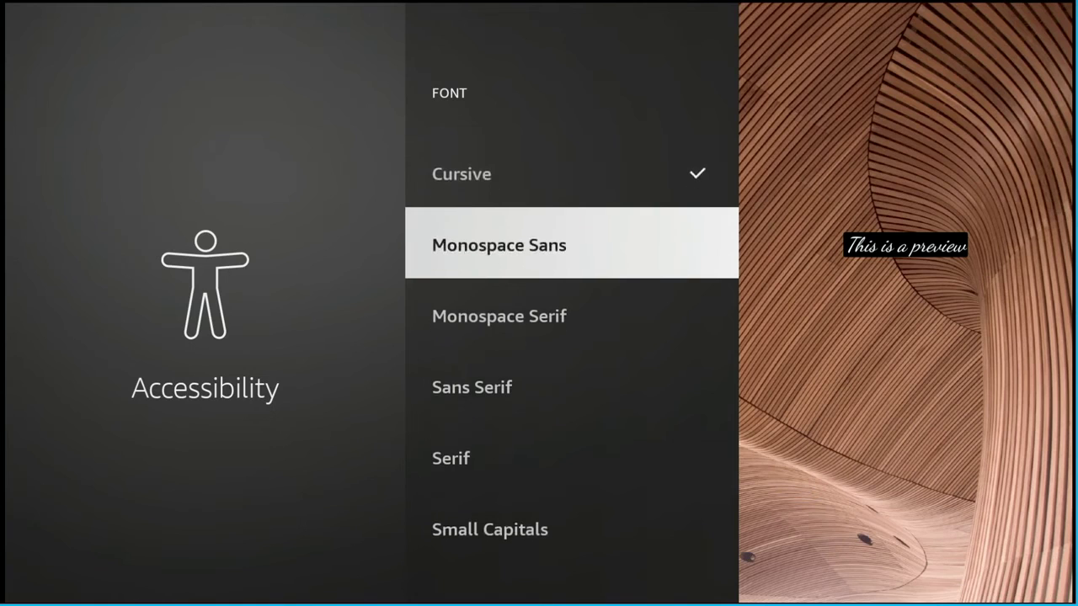
pyautogui.press('Return')
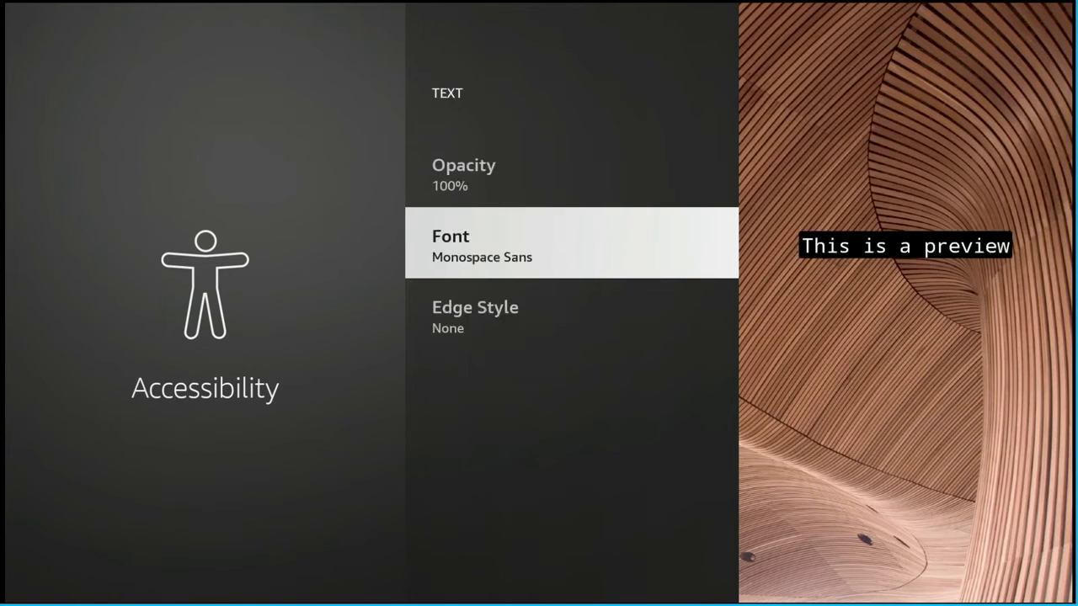
# Look through the remaining caption fonts and set the caption text font back to Default.
pyautogui.press('Return')
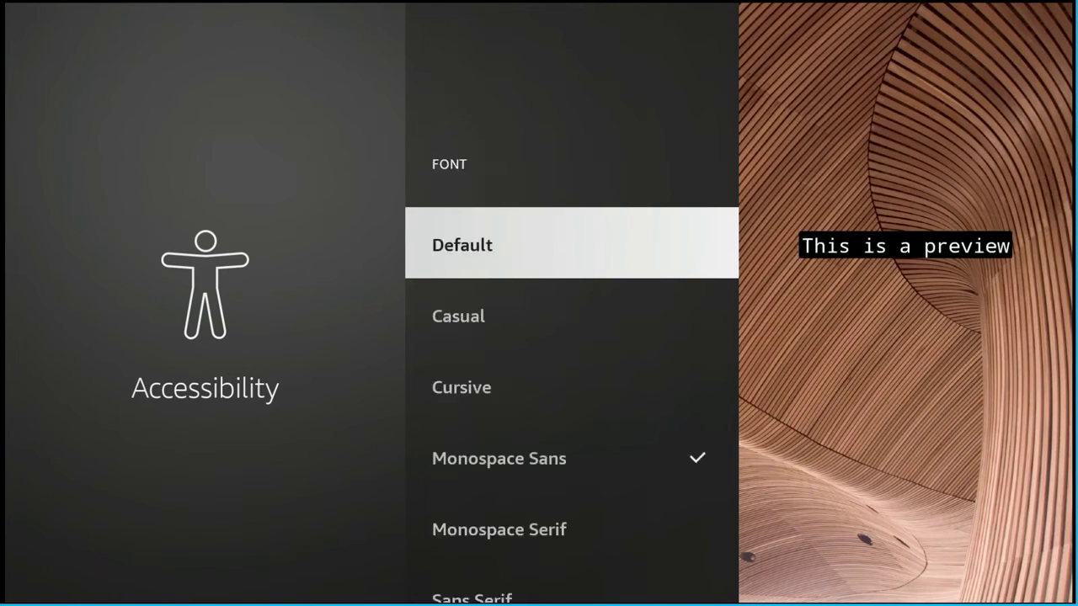
pyautogui.press('Down')
pyautogui.press('Down')
pyautogui.press('Down')
pyautogui.press('Down')
pyautogui.press('Down')
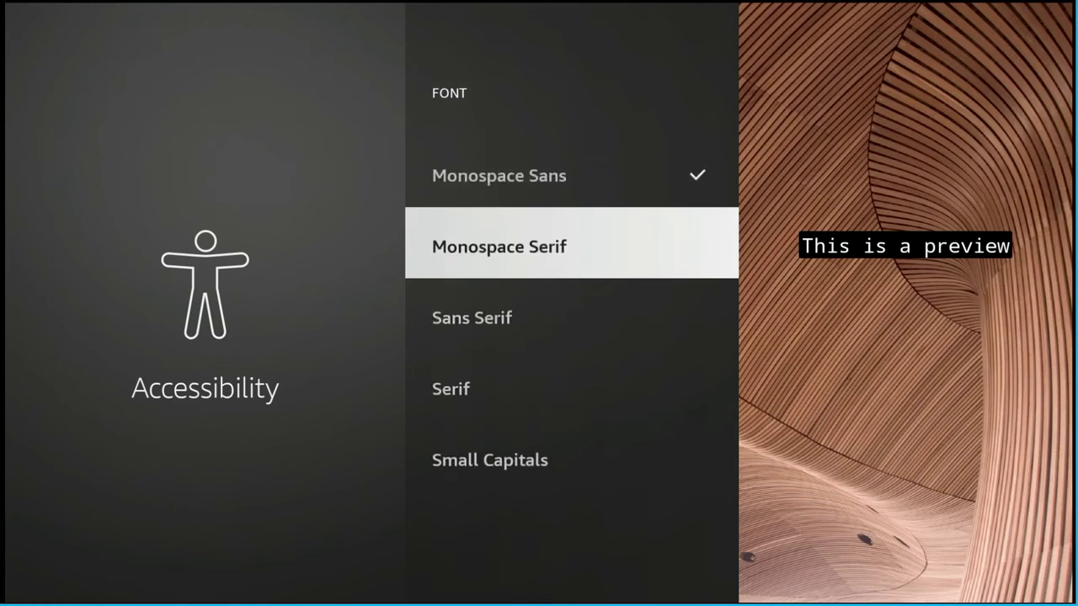
pyautogui.press('Up')
pyautogui.press('Up')
pyautogui.press('Up')
pyautogui.press('Up')
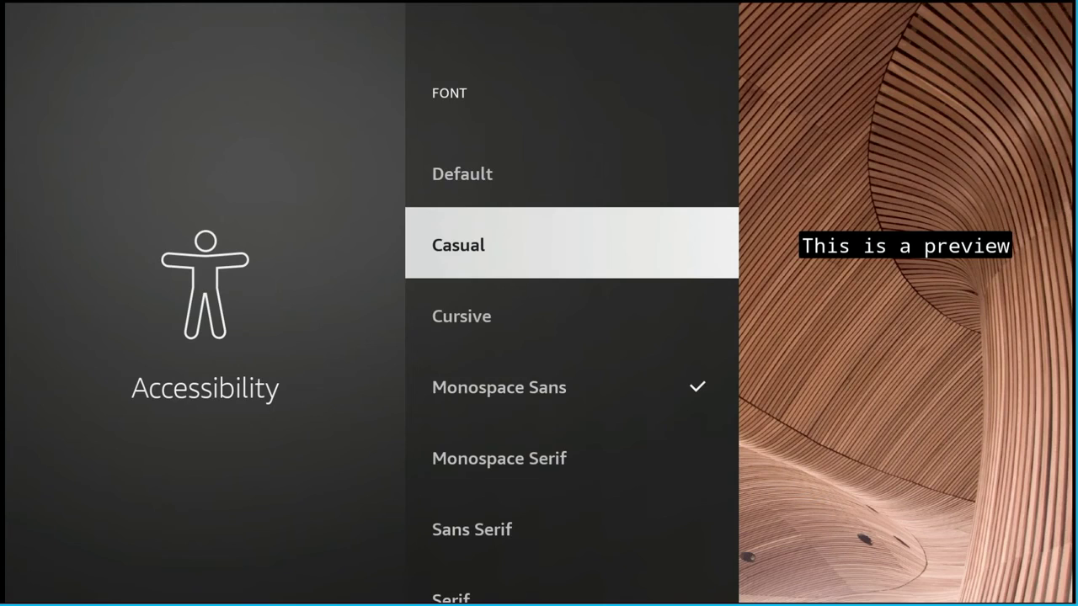
pyautogui.press('Up')
pyautogui.press('Return')
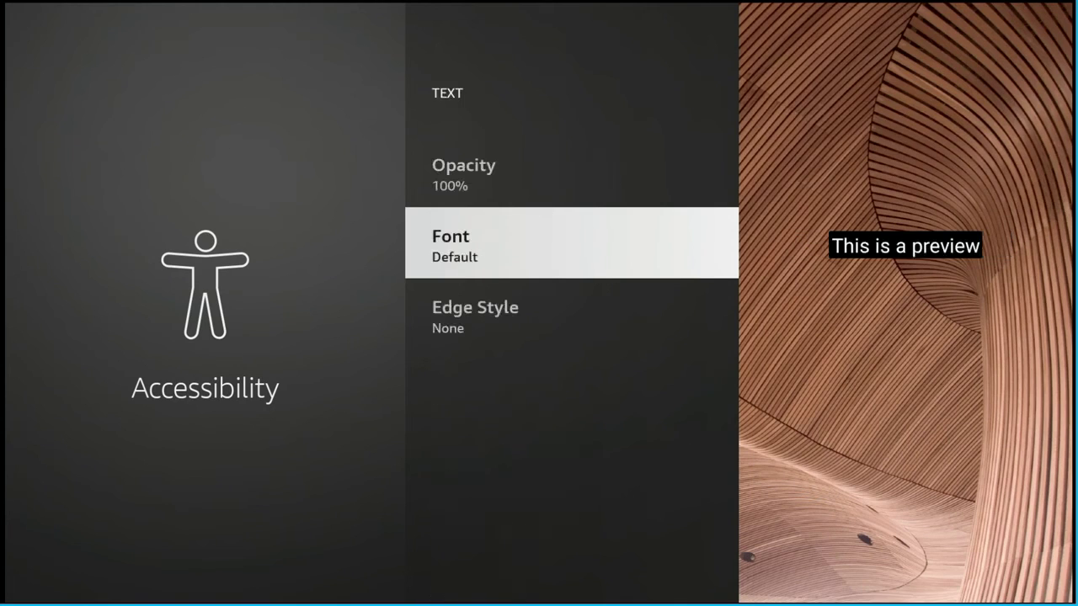
# Set the caption text edge style to Uniform.
pyautogui.press('Down')
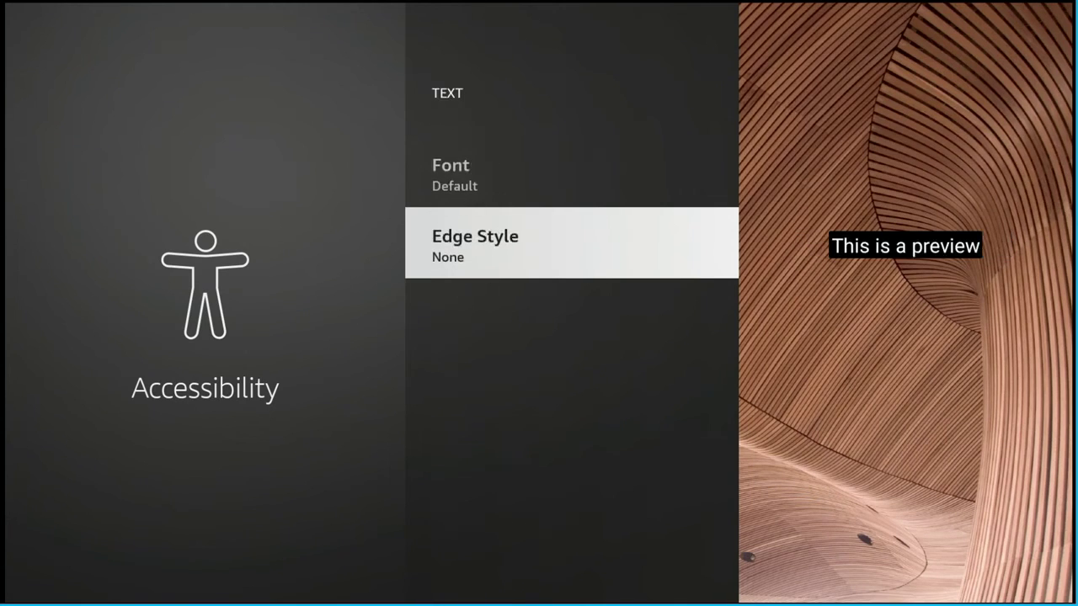
pyautogui.press('Return')
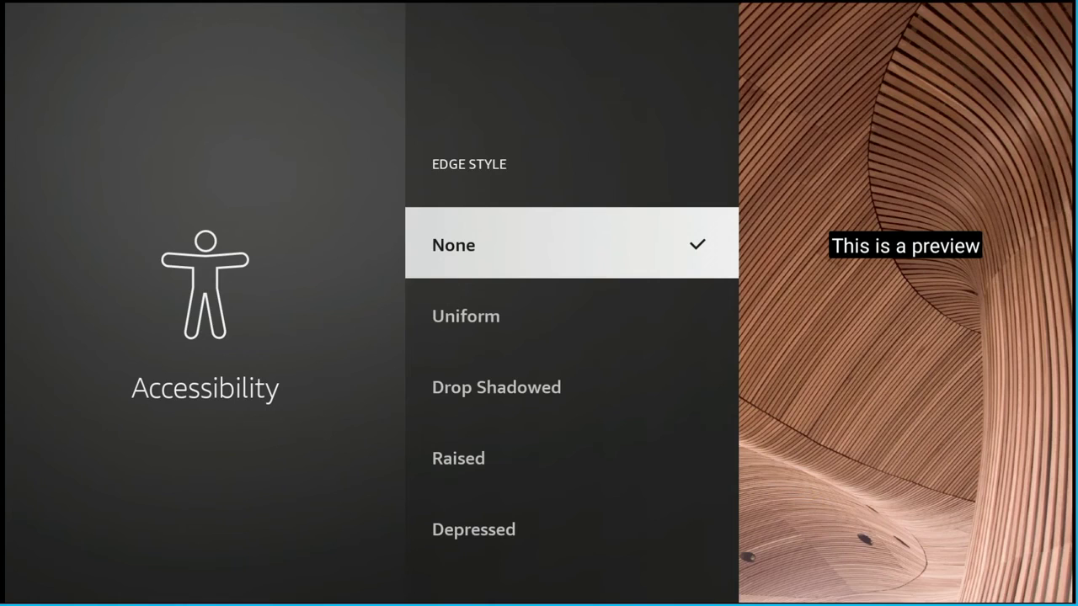
pyautogui.press('Down')
pyautogui.press('Return')
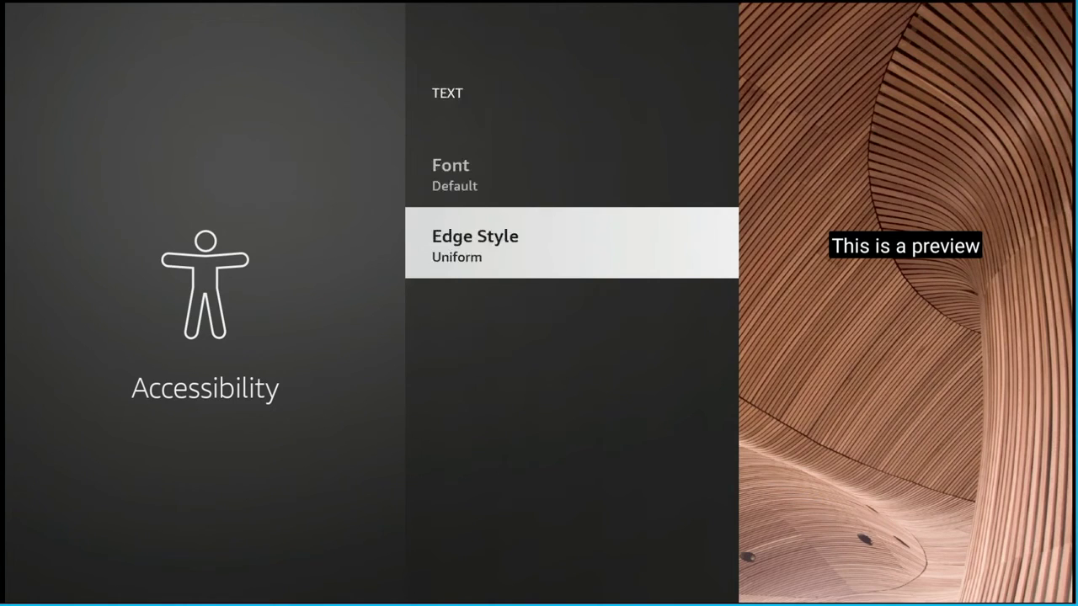
# Change the caption text edge style to Drop Shadowed.
pyautogui.press('Return')
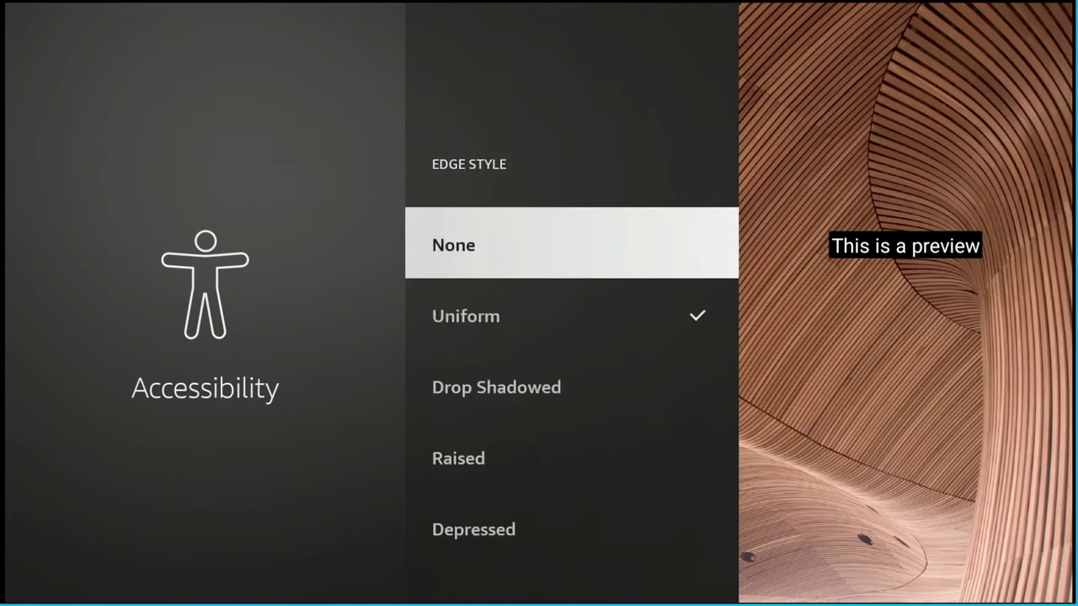
pyautogui.press('Down')
pyautogui.press('Down')
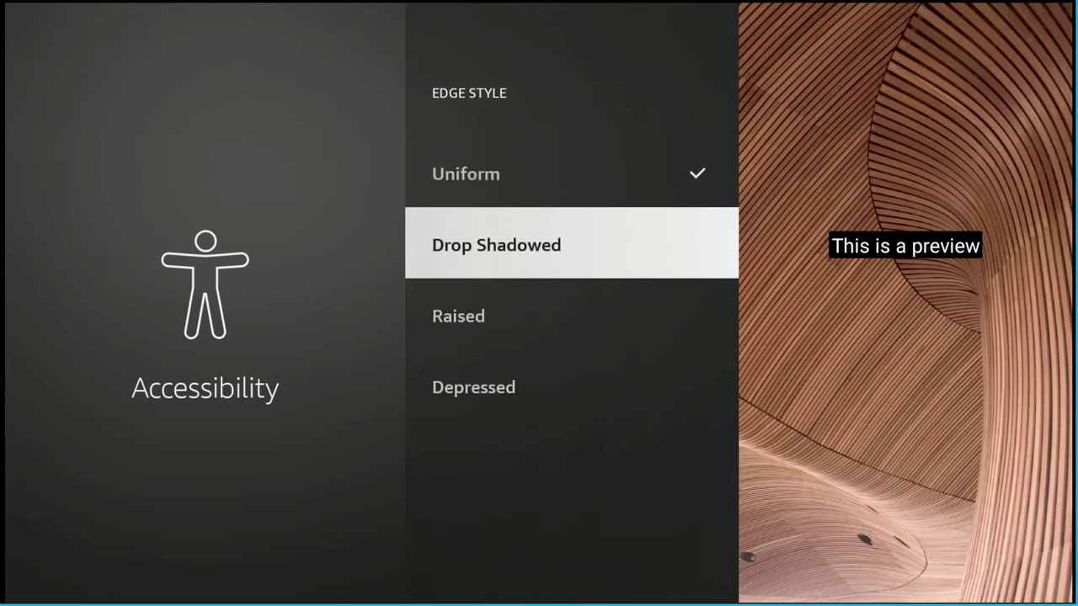
pyautogui.press('Return')
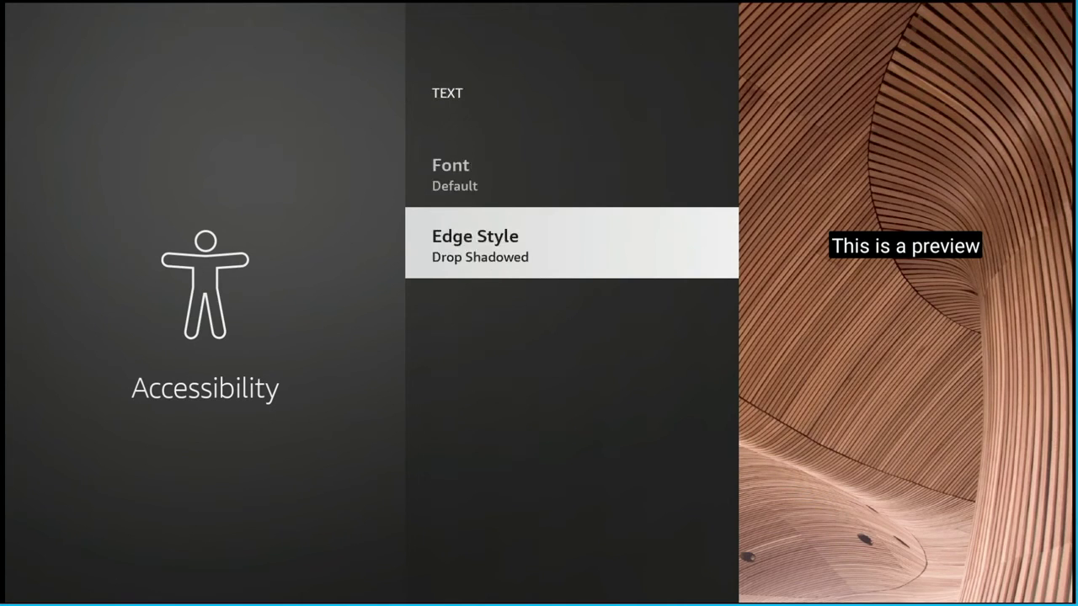
# Change the caption text edge style to Raised.
pyautogui.press('Return')
pyautogui.press('Down')
pyautogui.press('Down')
pyautogui.press('Down')
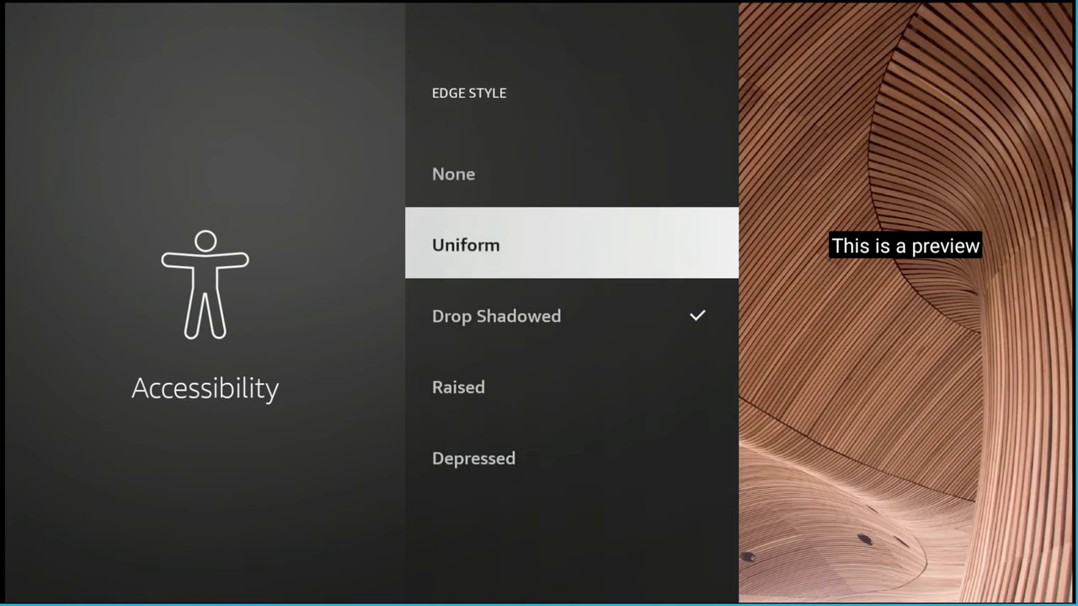
pyautogui.press('Return')
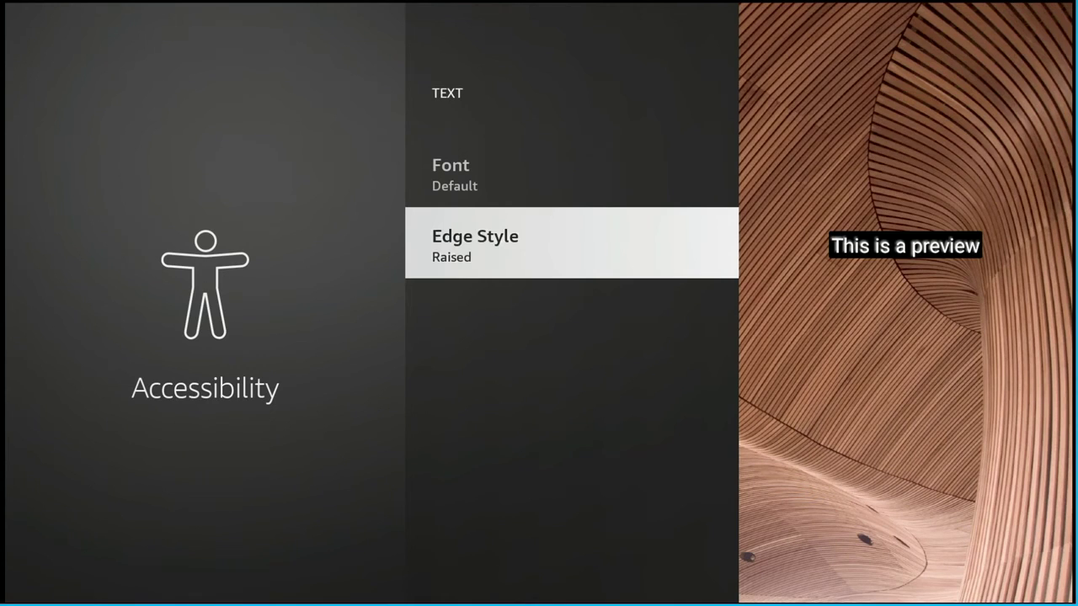
# Change the caption text edge style to Depressed.
pyautogui.press('Return')
pyautogui.press('Down')
pyautogui.press('Down')
pyautogui.press('Down')
pyautogui.press('Down')
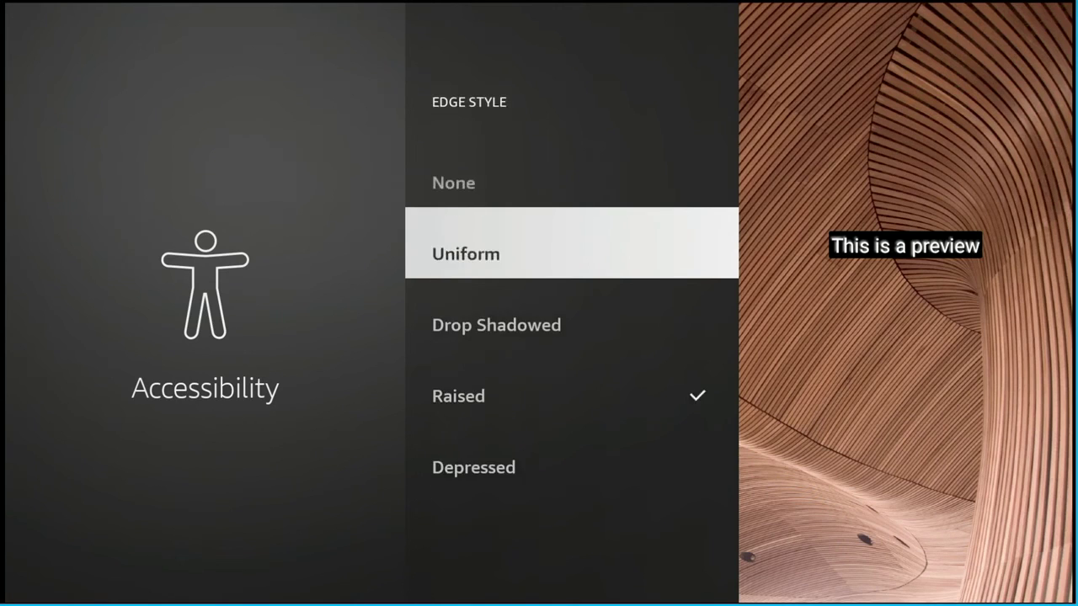
pyautogui.press('Return')
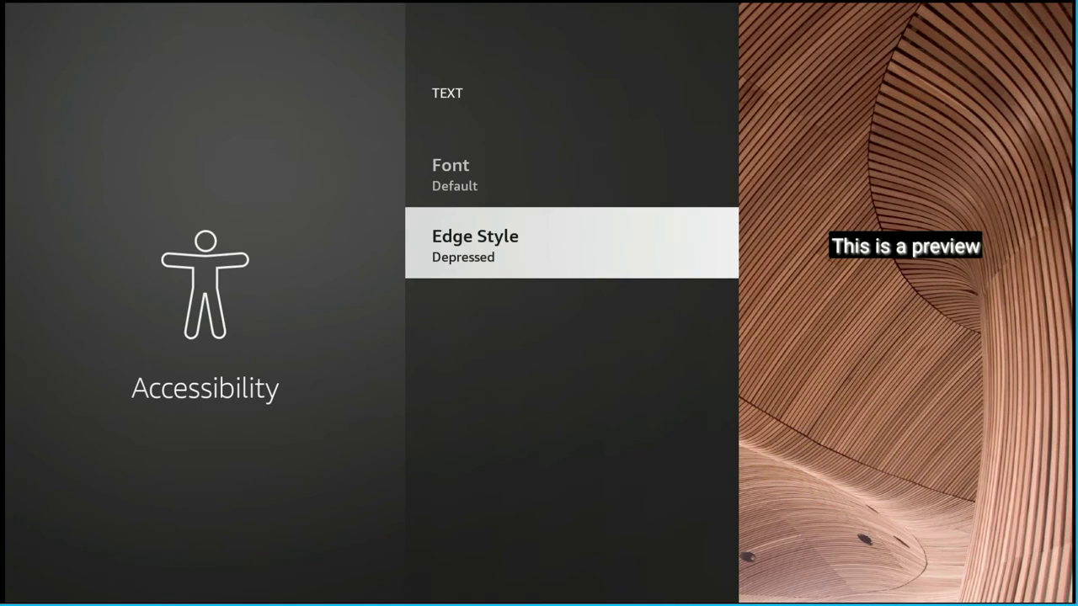
# Set the caption text edge style back to None.
pyautogui.press('Up')
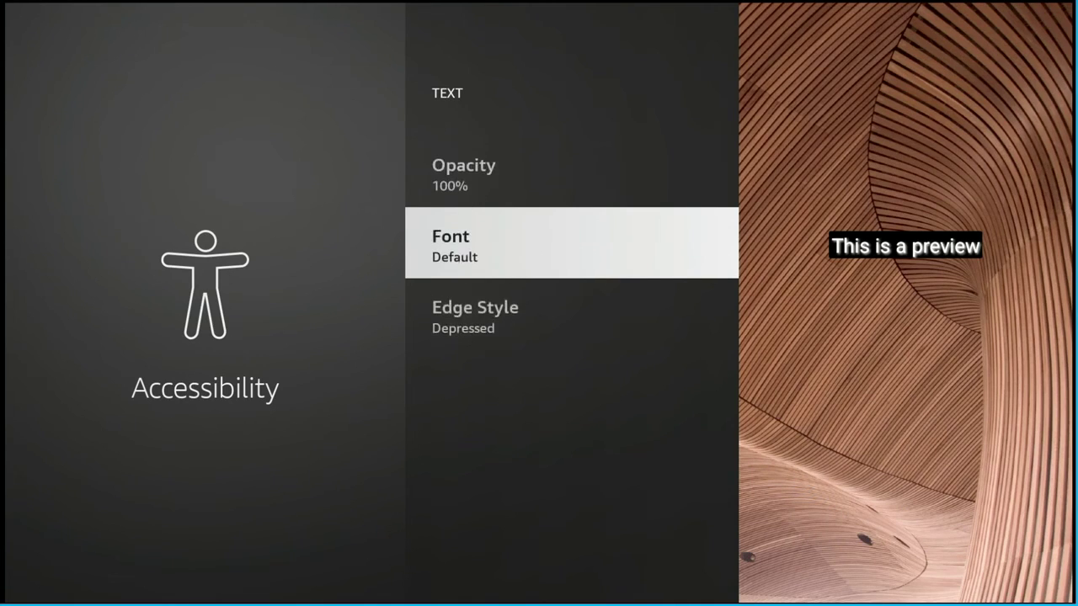
pyautogui.press('Up')
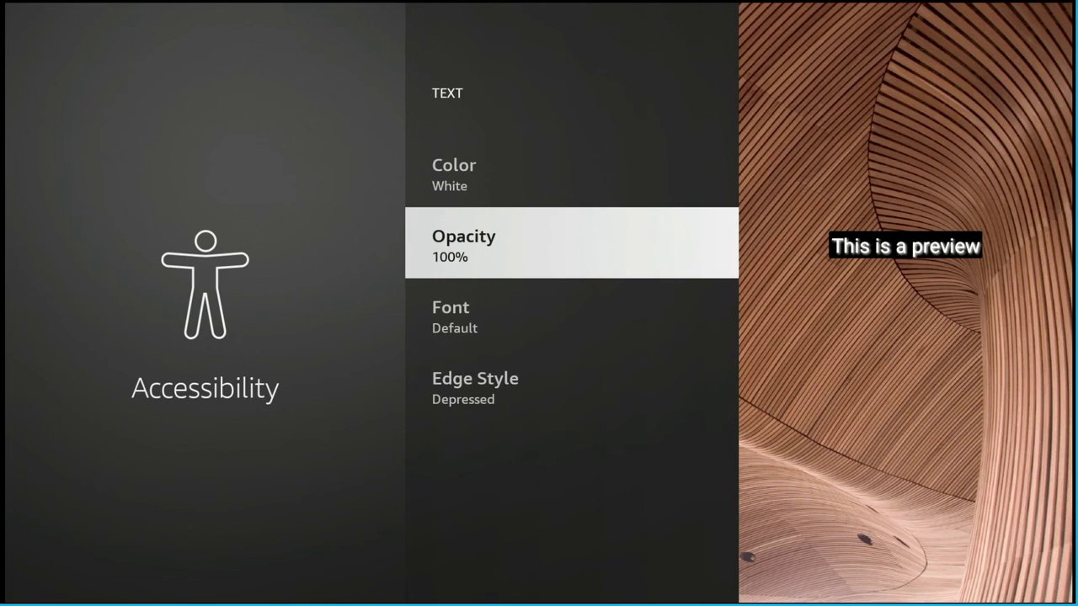
pyautogui.press('Up')
pyautogui.press('Down')
pyautogui.press('Down')
pyautogui.press('Down')
pyautogui.press('Return')
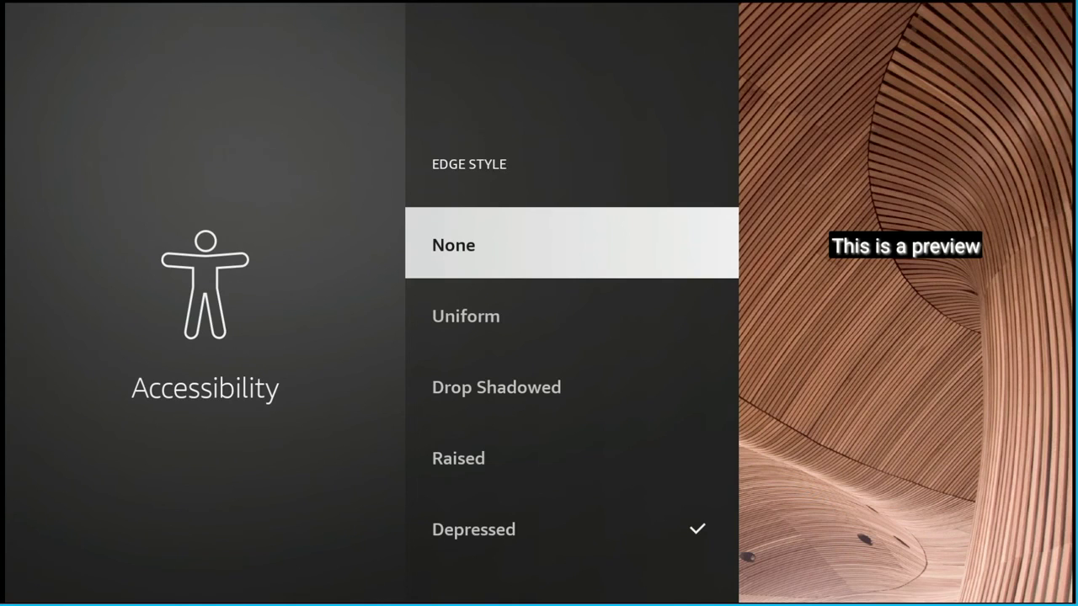
pyautogui.press('Return')
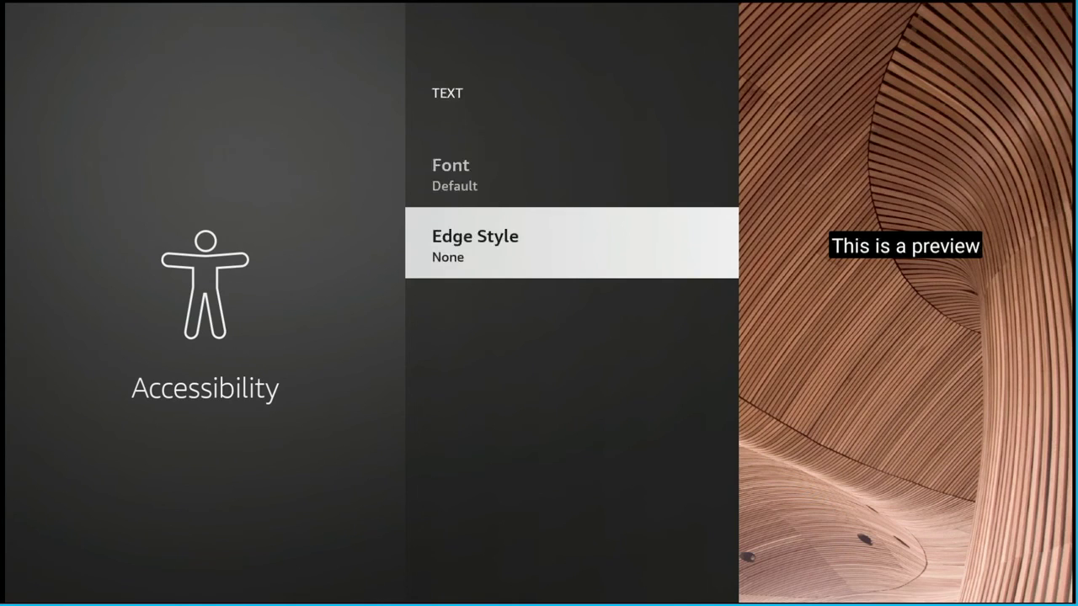
# Leave the caption text settings and return to the main Closed Caption options.
pyautogui.press('Up')
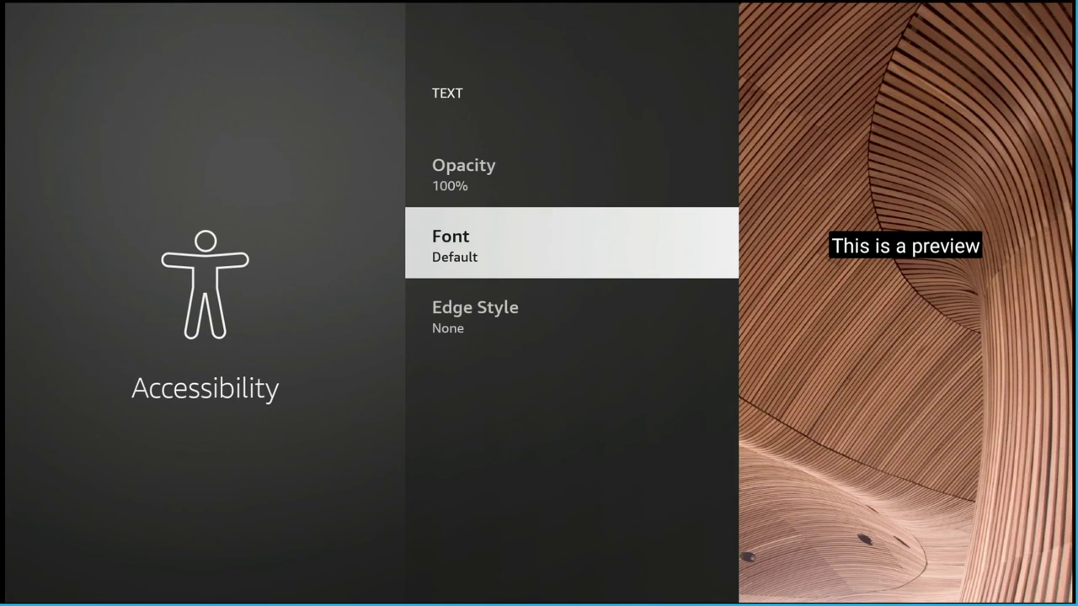
pyautogui.press('Up')
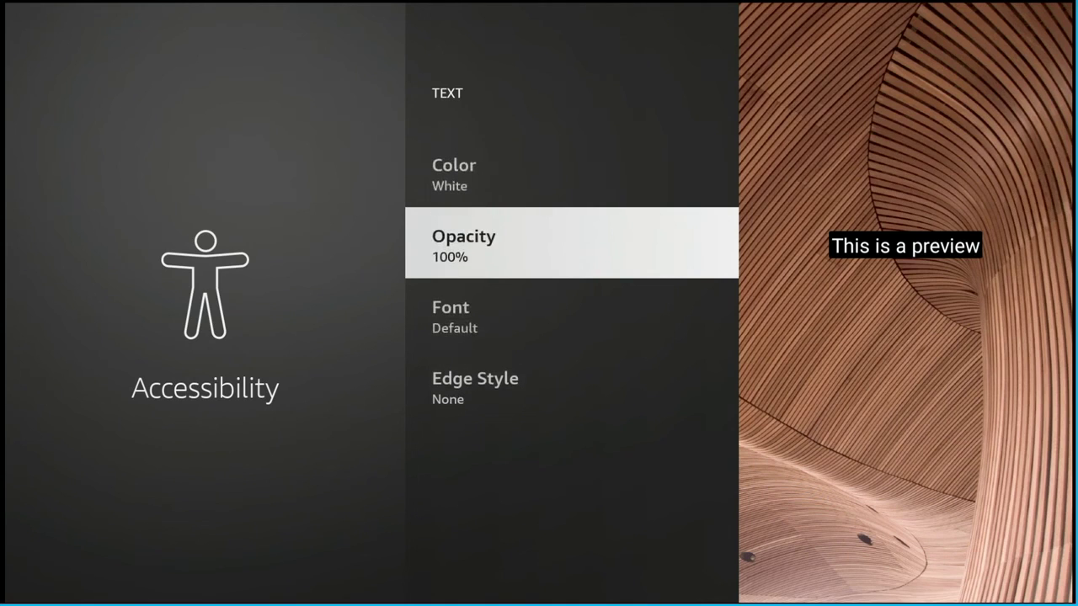
pyautogui.press('Up')
pyautogui.press('Up')
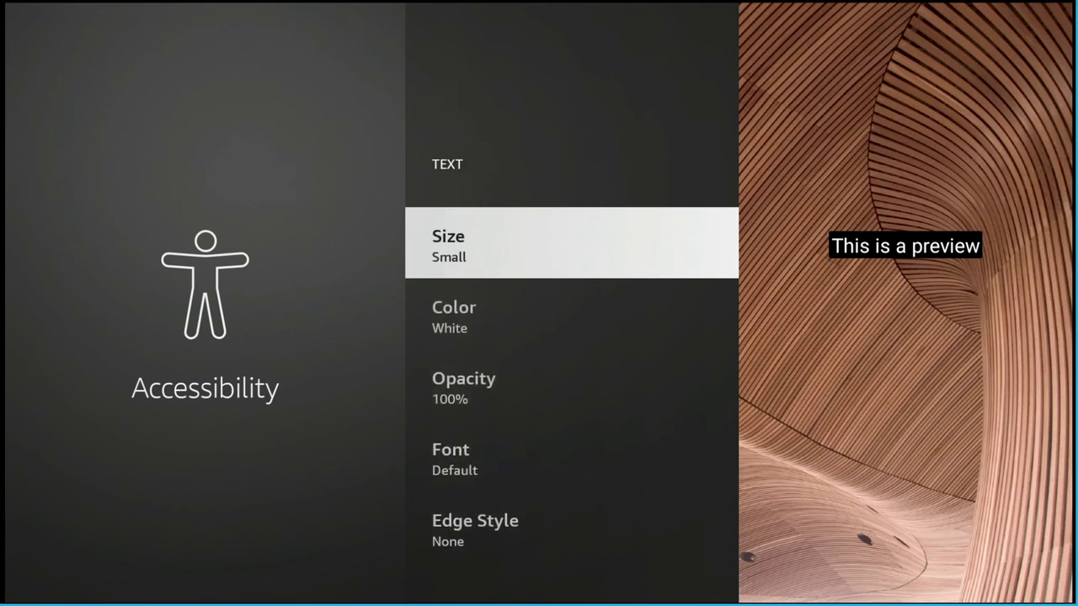
pyautogui.press('Escape')
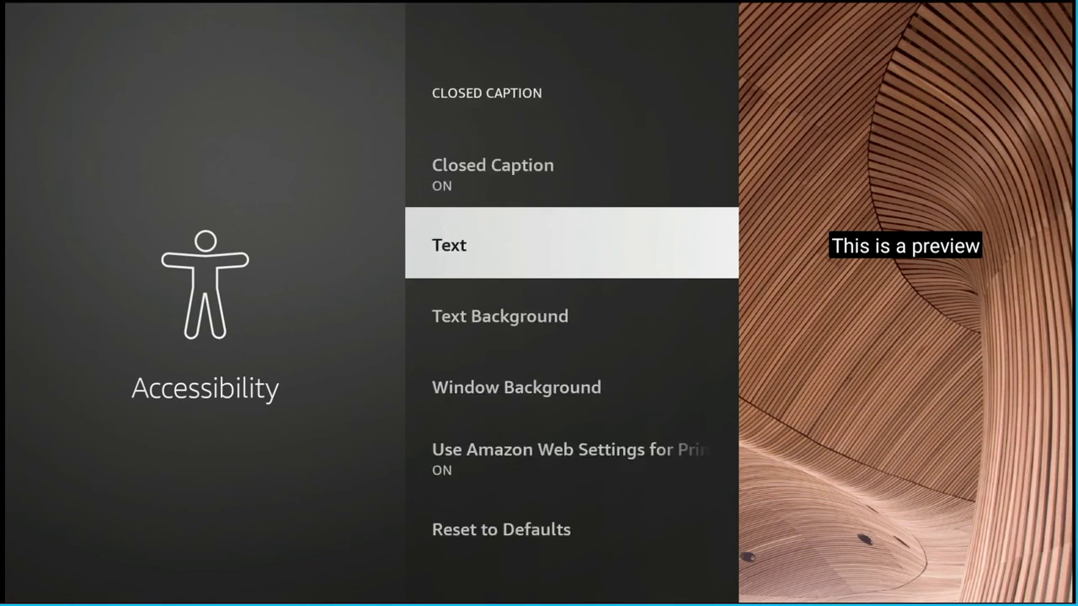